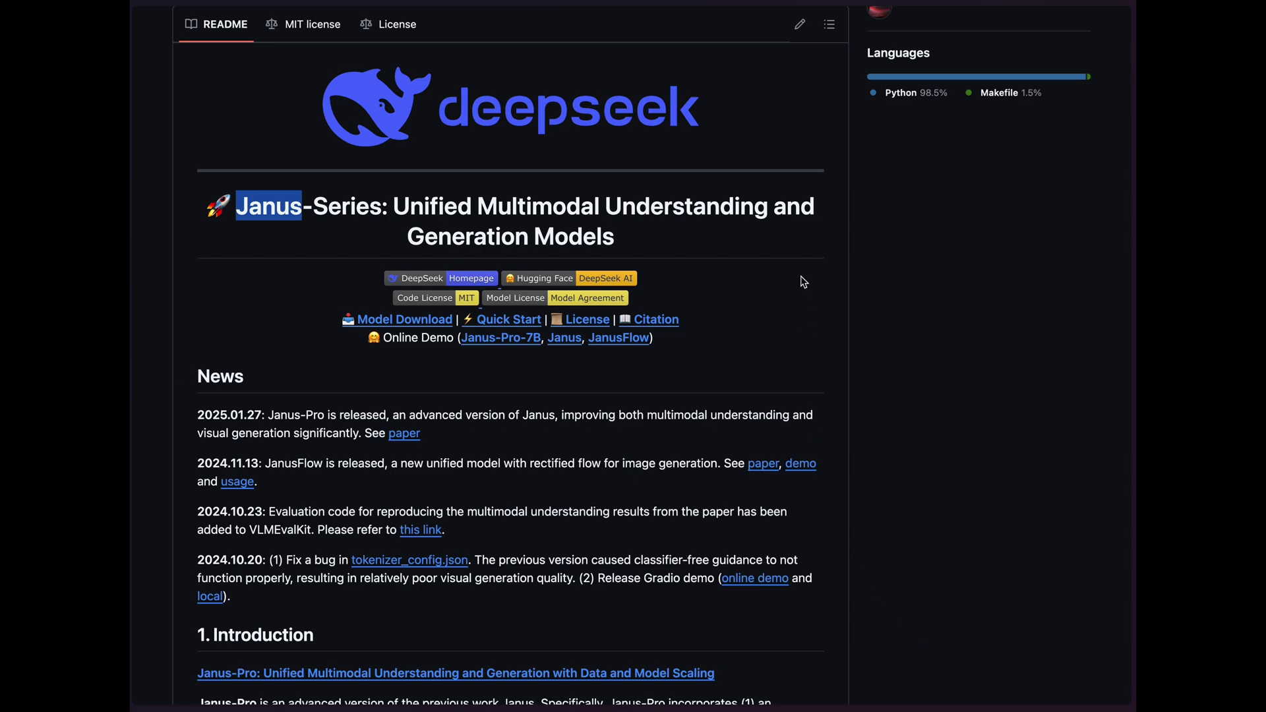
# Scroll the Janus README down to Quick Start and expand the Janus-Pro installation and inference section
pyautogui.scroll(-9, 803, 282)
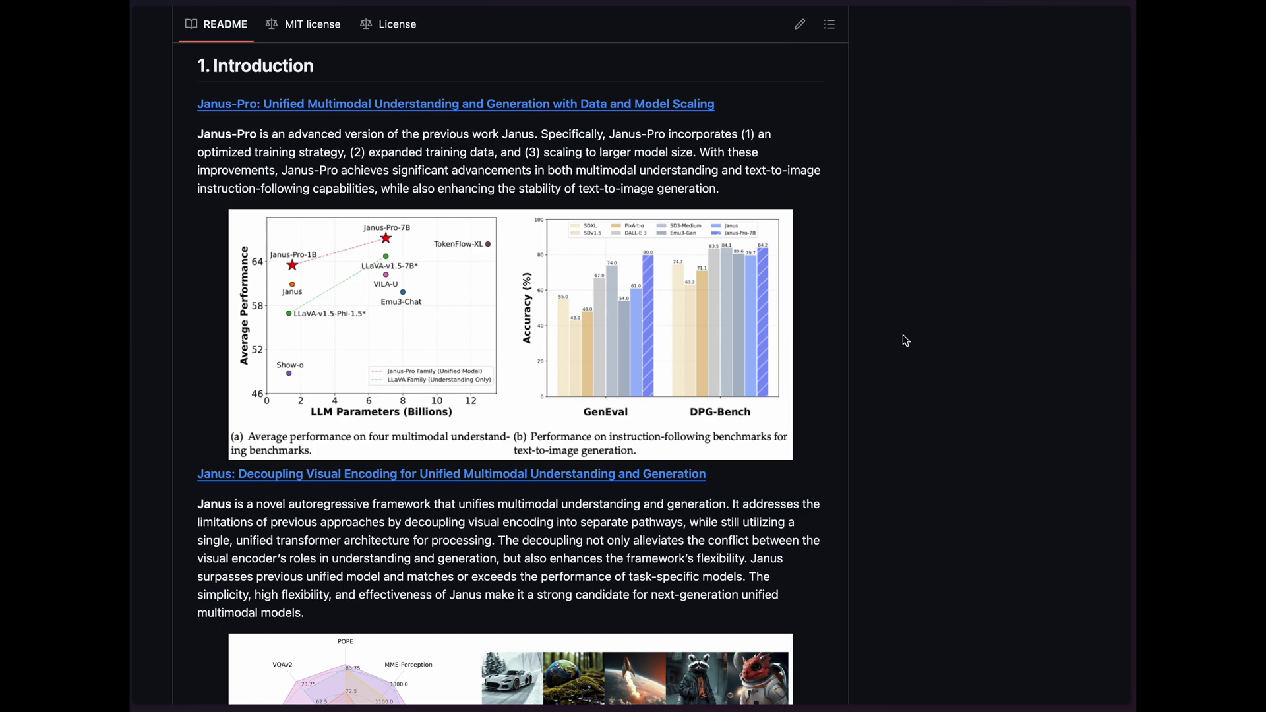
pyautogui.scroll(-6, 905, 340)
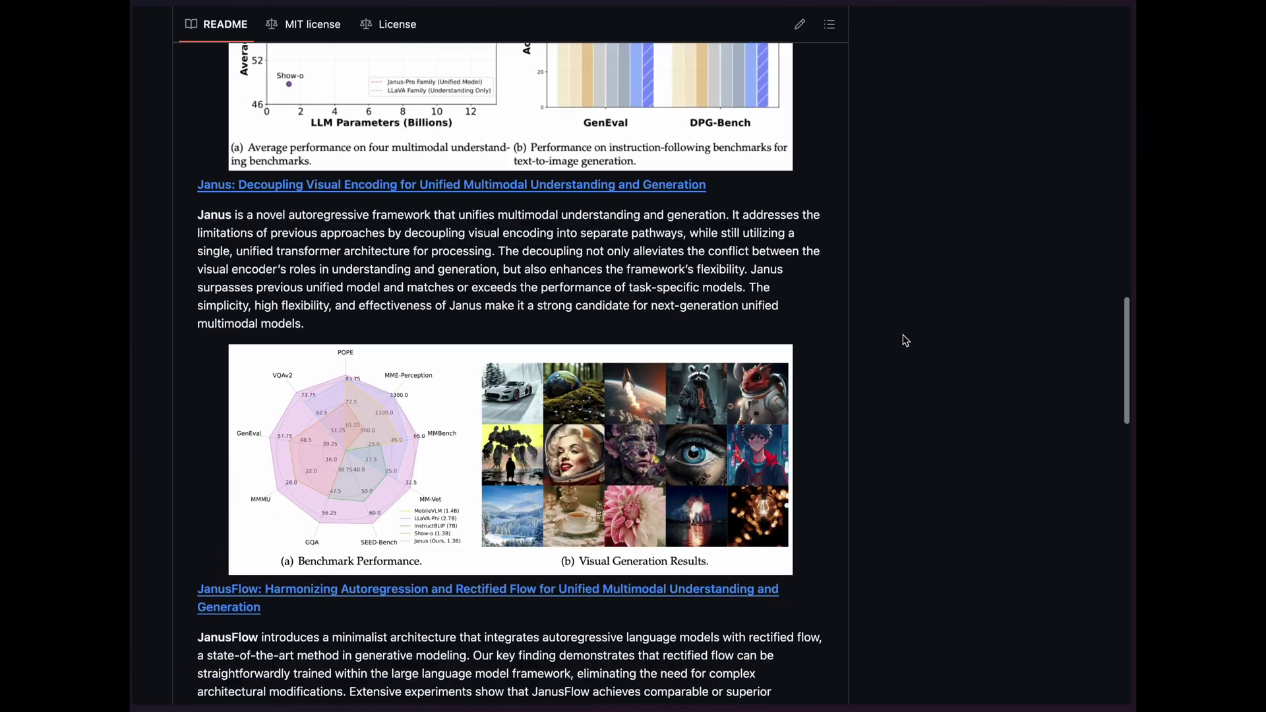
pyautogui.scroll(-10, 651, 345)
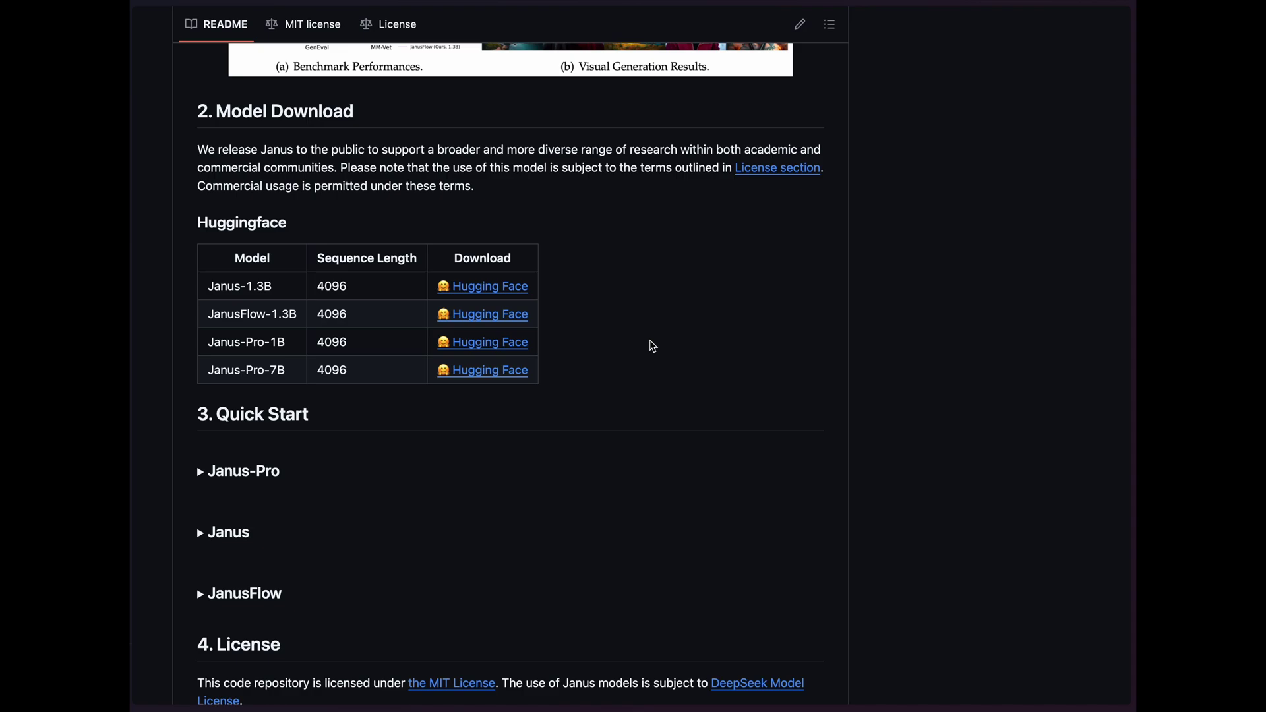
pyautogui.scroll(-2, 594, 347)
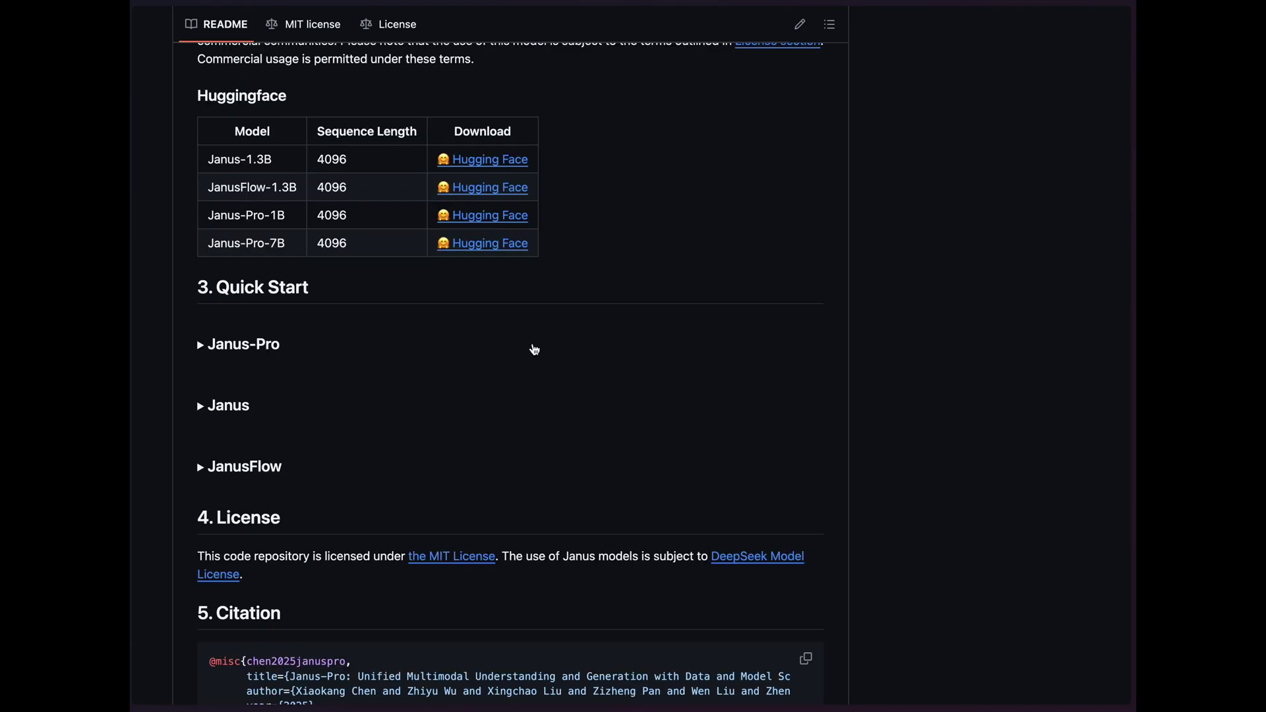
pyautogui.click(199, 343)
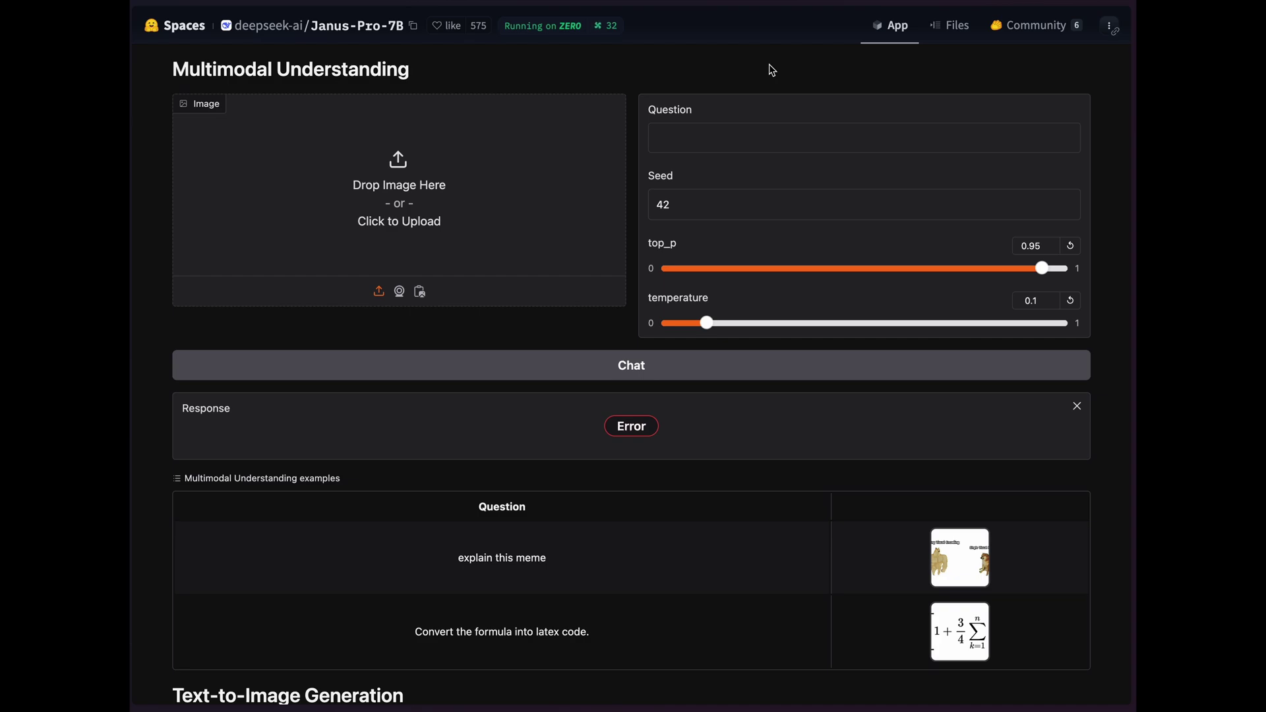
# Load the Doge meme example with the question 'explain this meme' and submit it via Chat
pyautogui.scroll(-5, 503, 302)
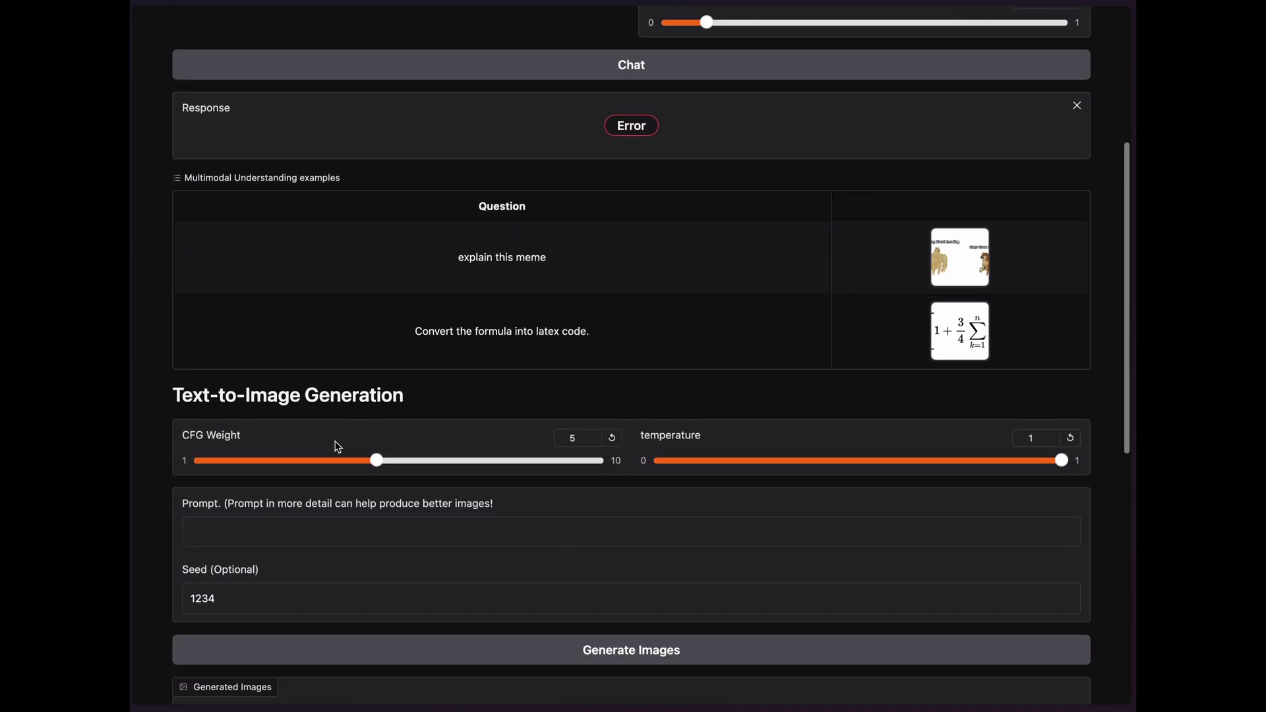
pyautogui.scroll(5, 432, 409)
pyautogui.scroll(-1, 431, 409)
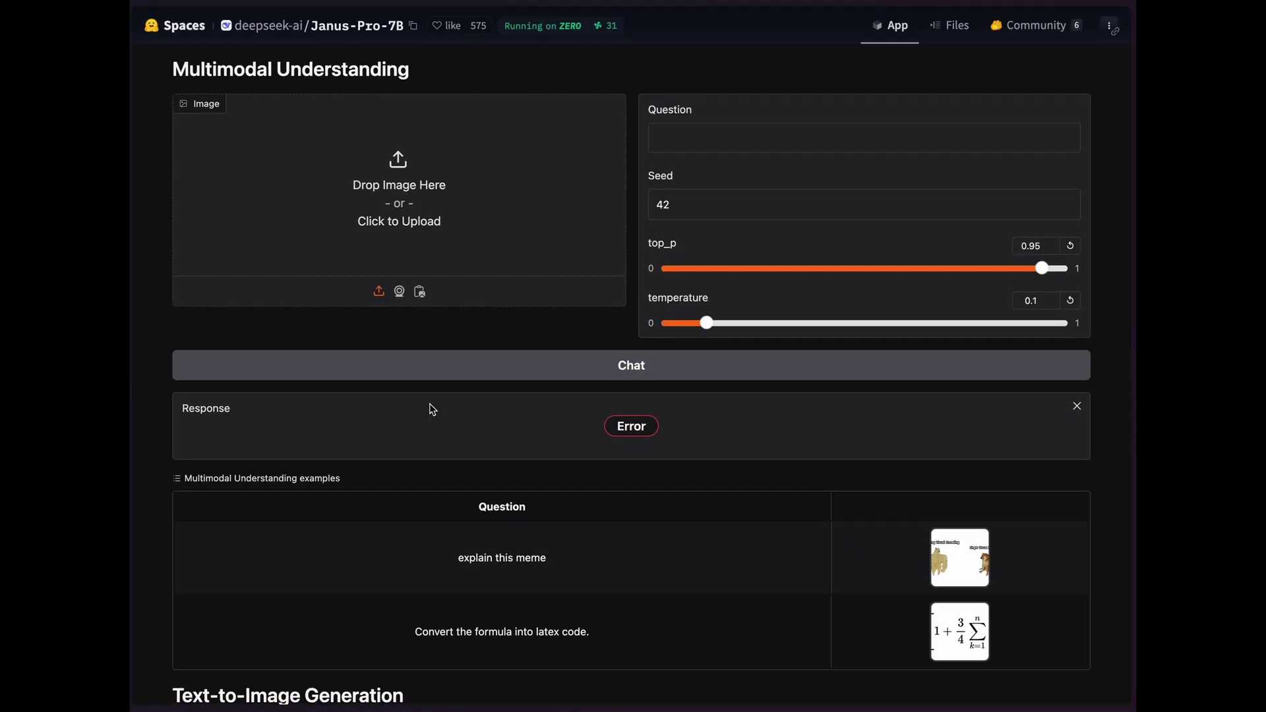
pyautogui.click(534, 550)
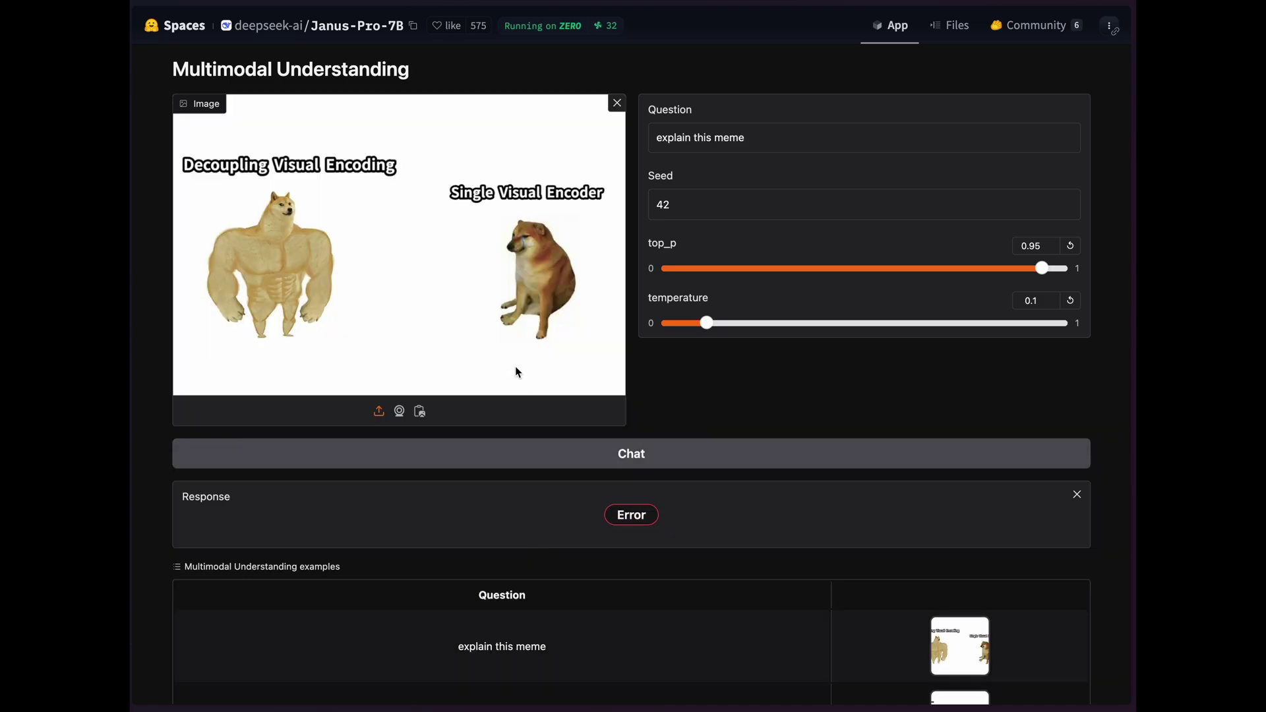
pyautogui.click(704, 460)
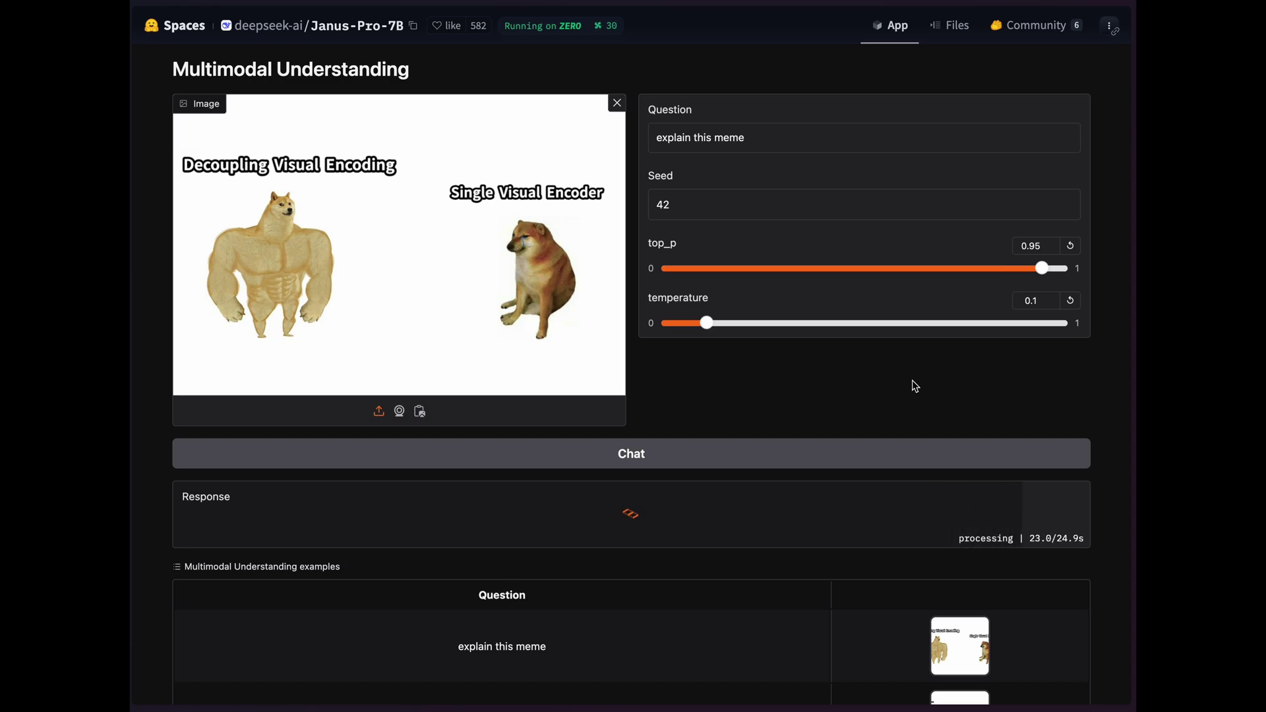
# Read Janus-Pro-7B's buff Doge vs. Cheems answer, highlighting the buff Doge and robust visual encoding phrases
pyautogui.scroll(-5, 915, 386)
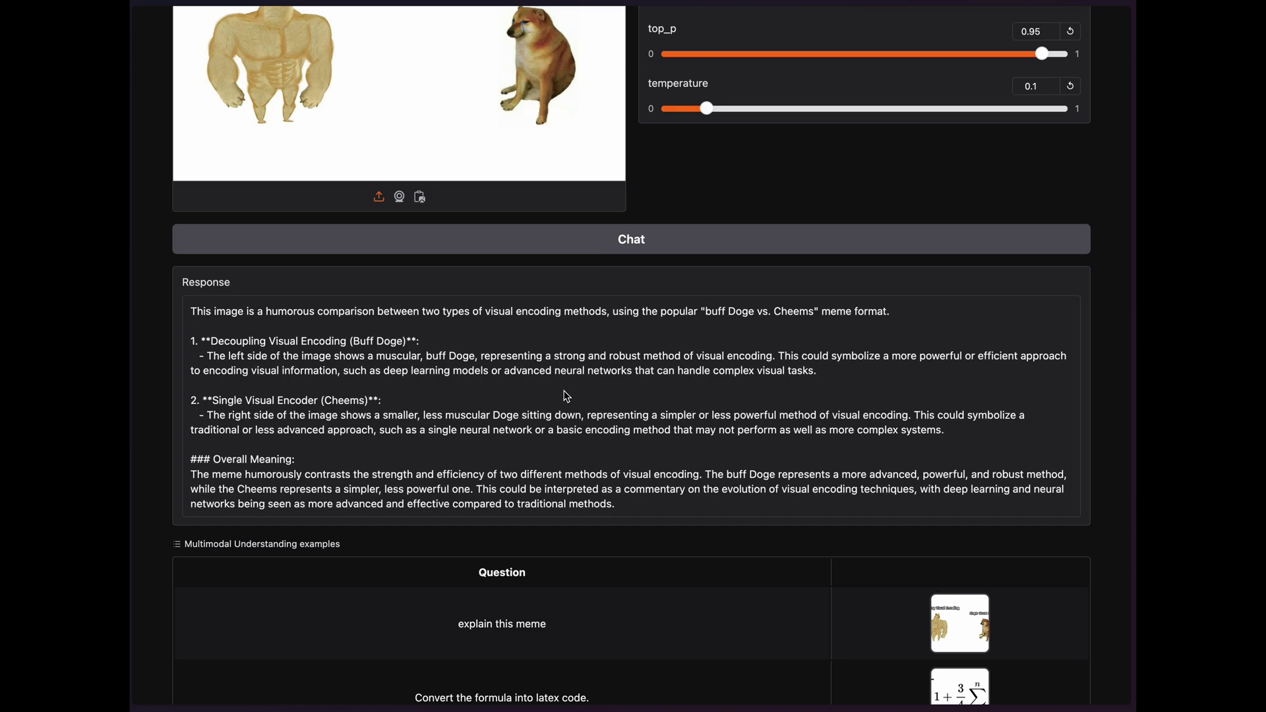
pyautogui.moveTo(248, 361); pyautogui.dragTo(542, 374)
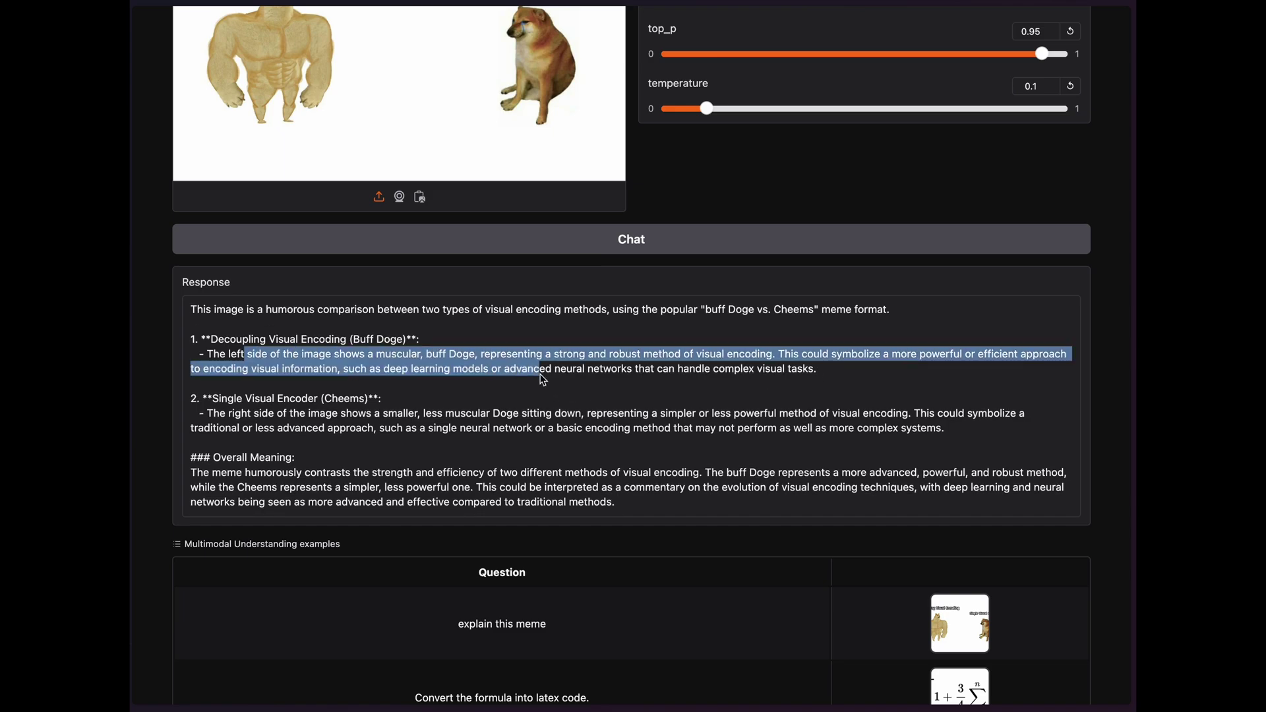
pyautogui.click(678, 404)
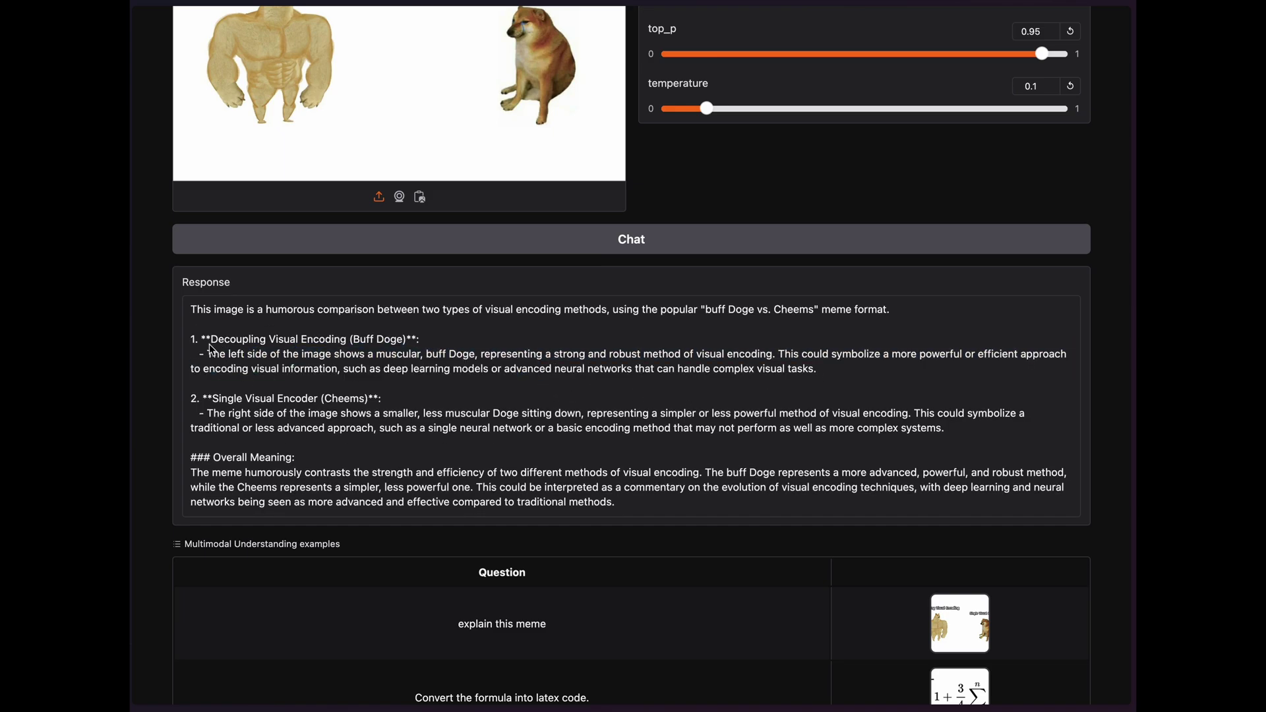
pyautogui.moveTo(209, 343); pyautogui.dragTo(487, 363)
pyautogui.click(436, 362)
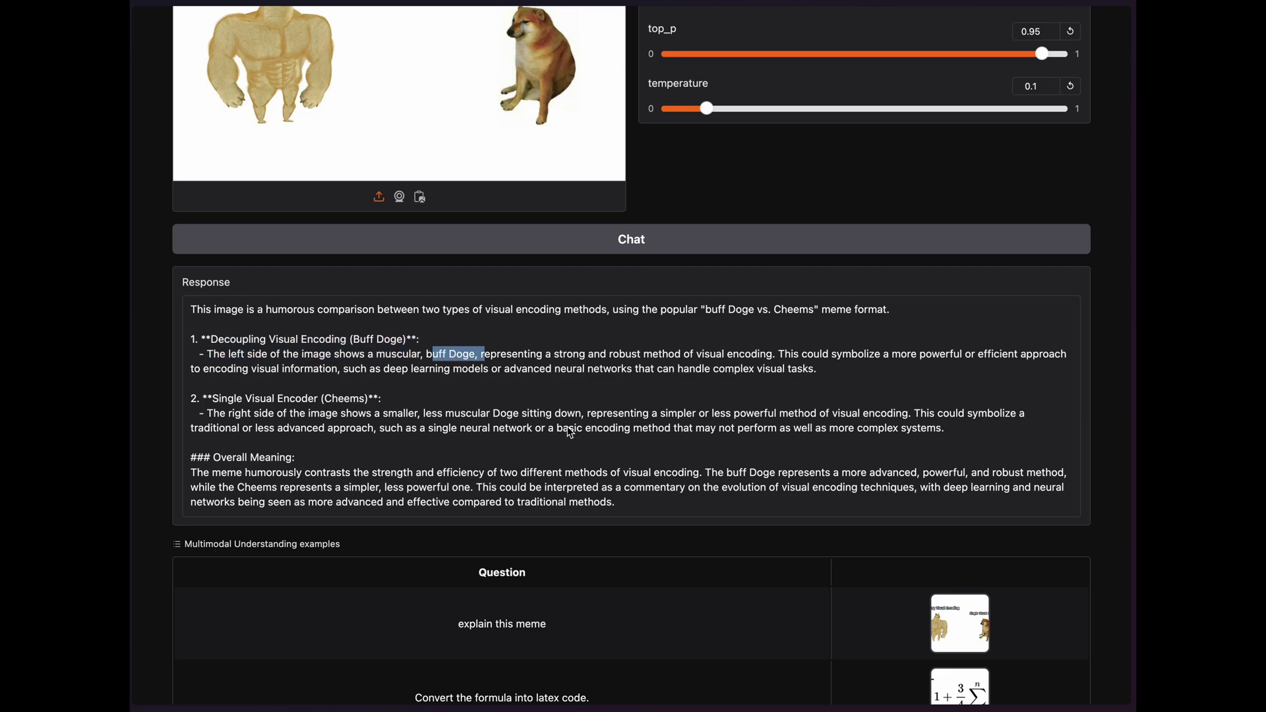
pyautogui.moveTo(619, 356); pyautogui.dragTo(747, 356)
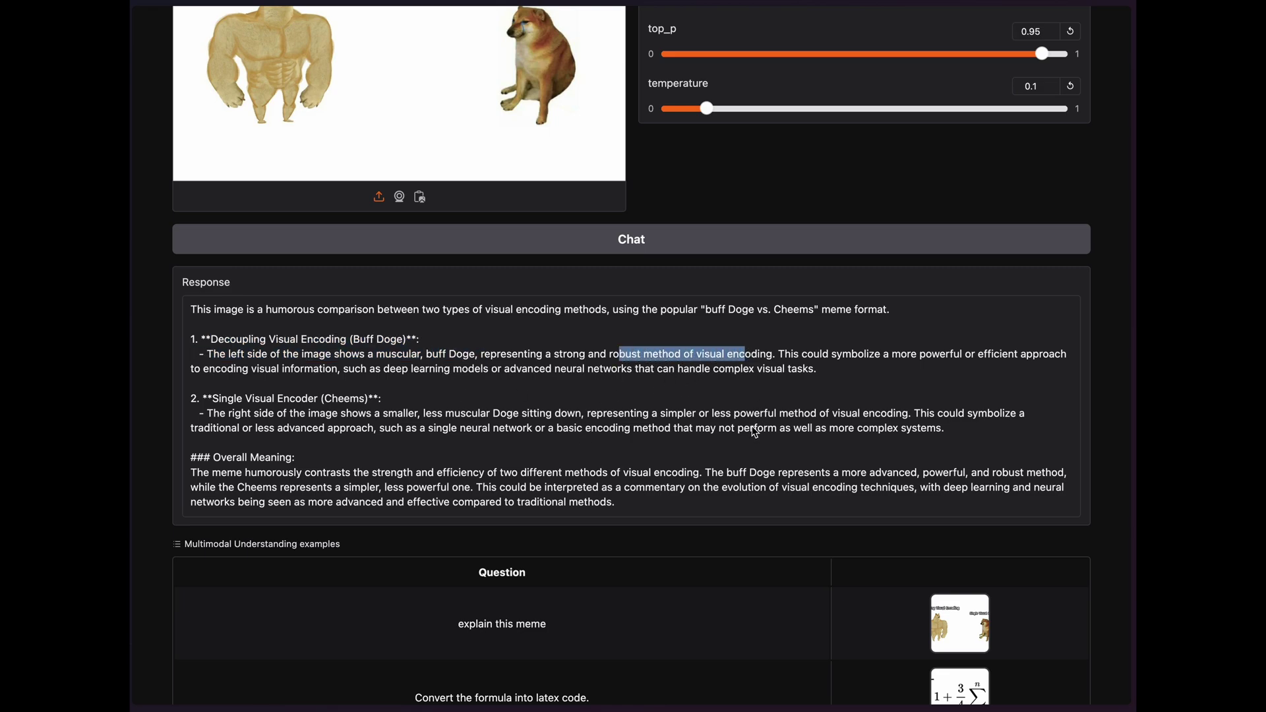
pyautogui.click(701, 414)
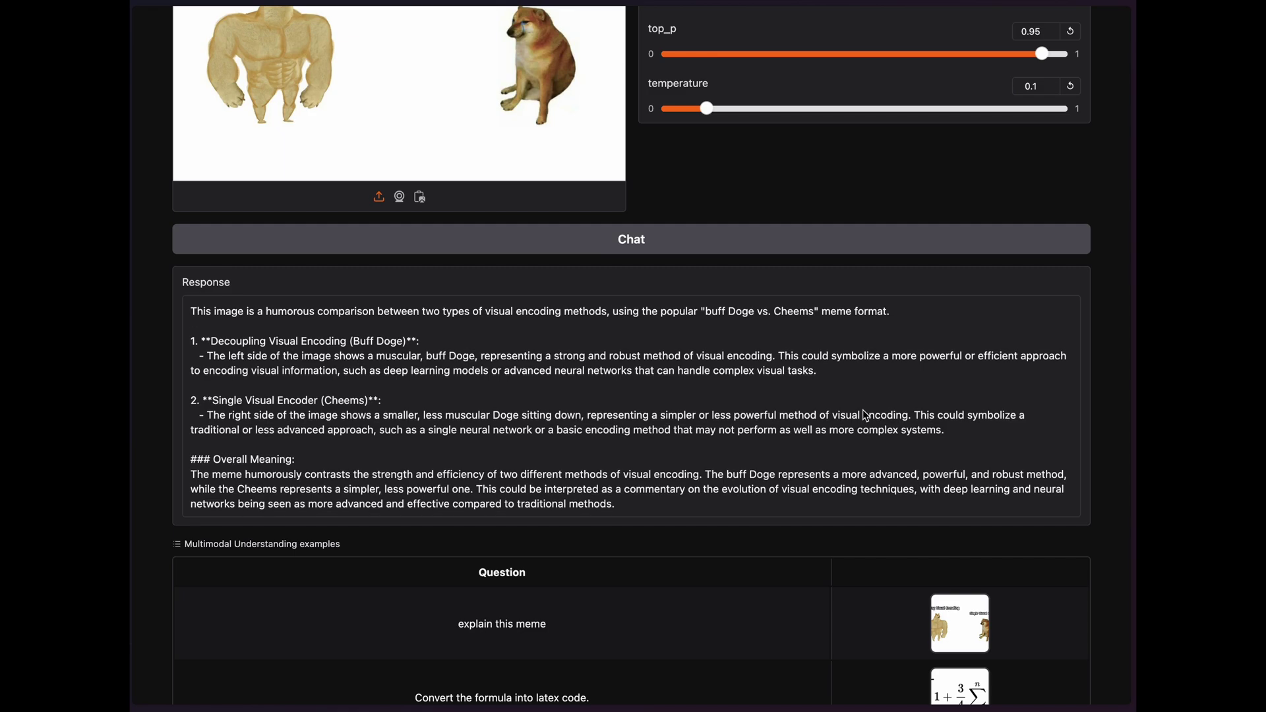
pyautogui.scroll(2, 884, 193)
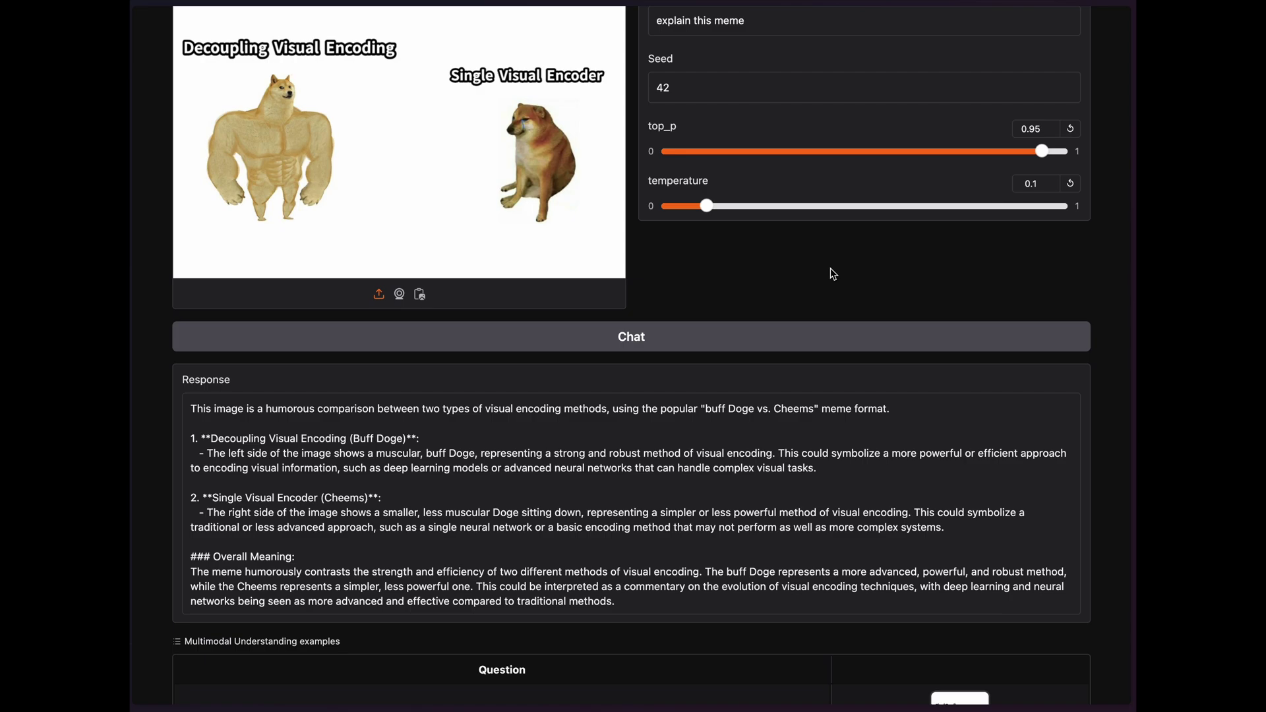
# Fill the text-to-image prompt with the astronaut-in-a-jungle example
pyautogui.scroll(-10, 833, 273)
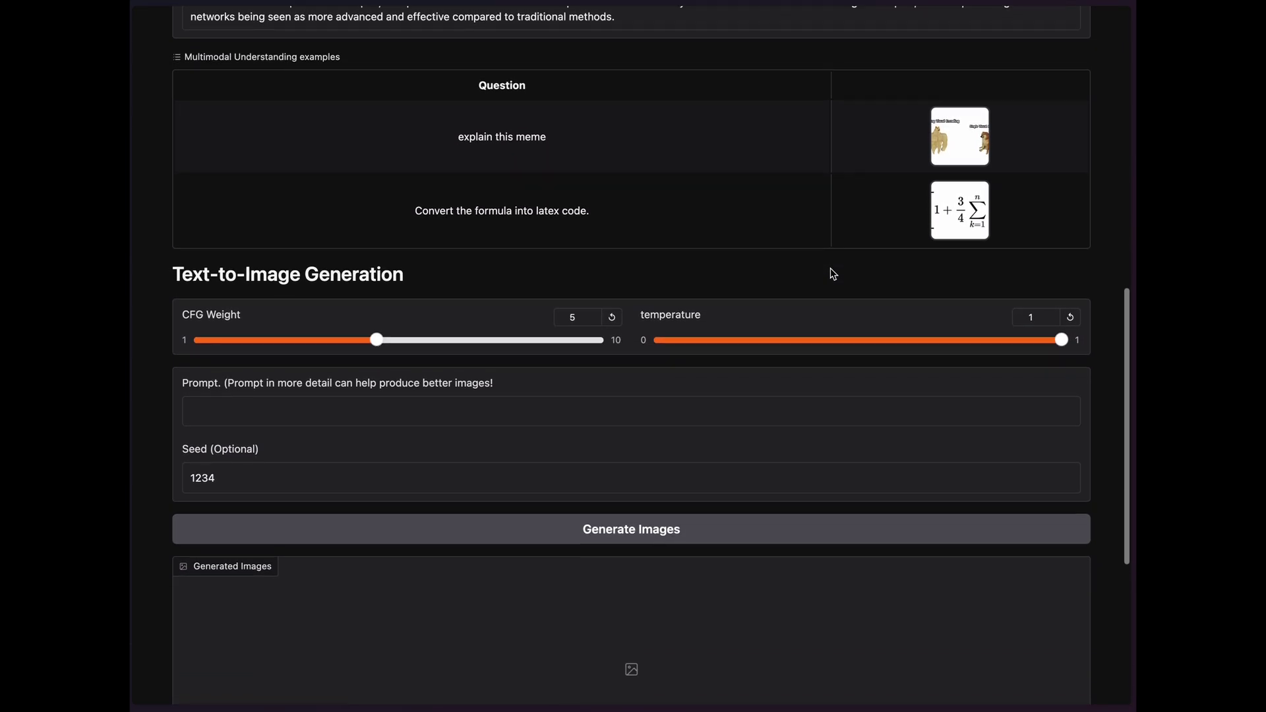
pyautogui.scroll(-4, 833, 274)
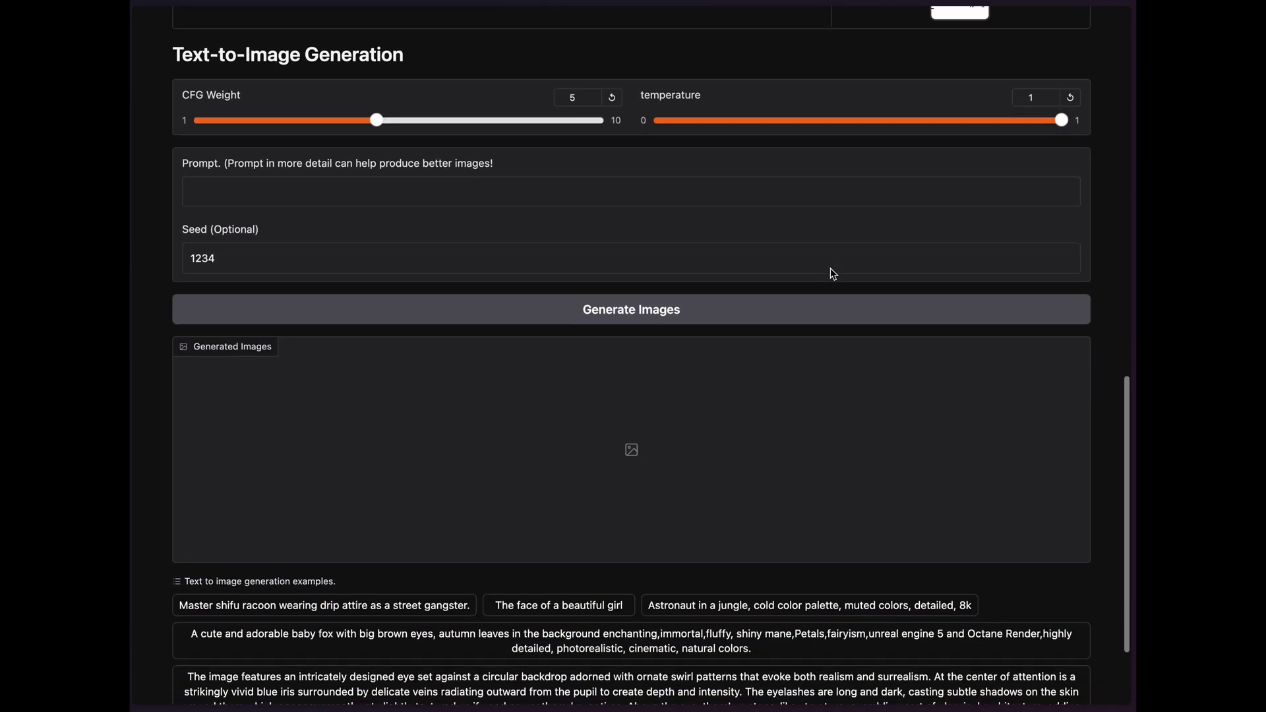
pyautogui.scroll(-2, 616, 431)
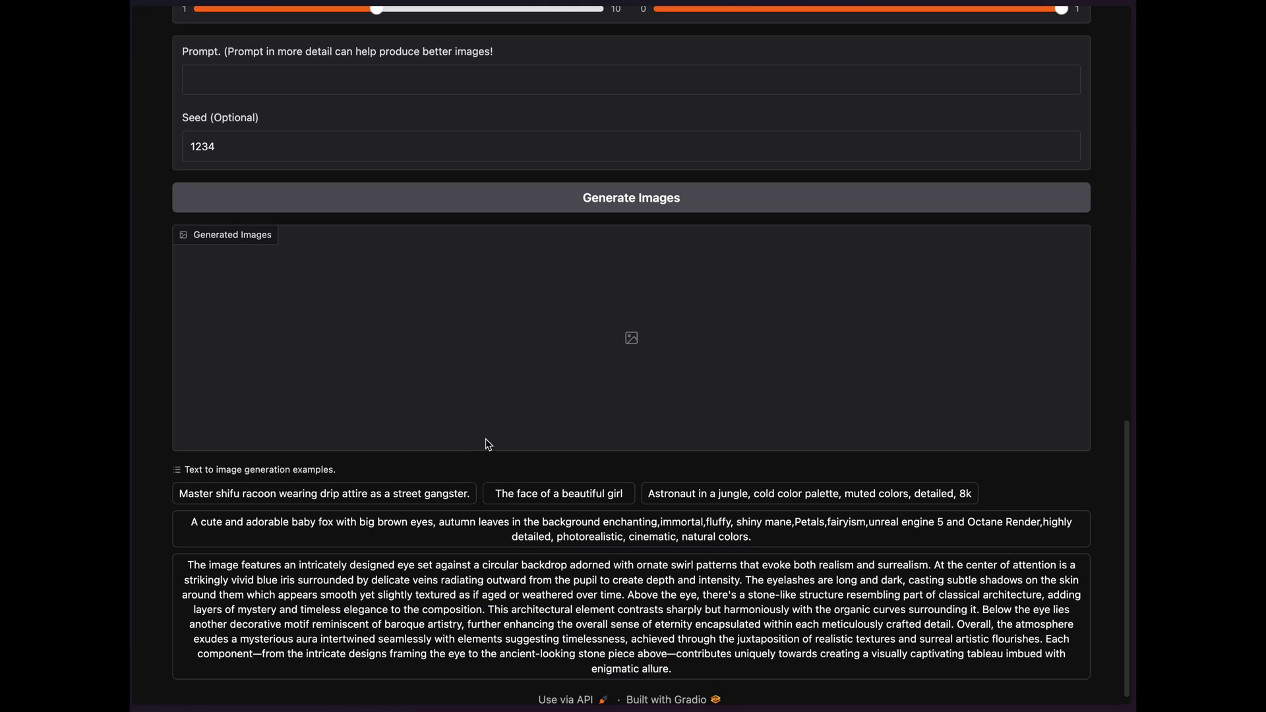
pyautogui.click(686, 494)
# Generate the astronaut images and wait for them to appear under Generated Images
pyautogui.scroll(2, 712, 408)
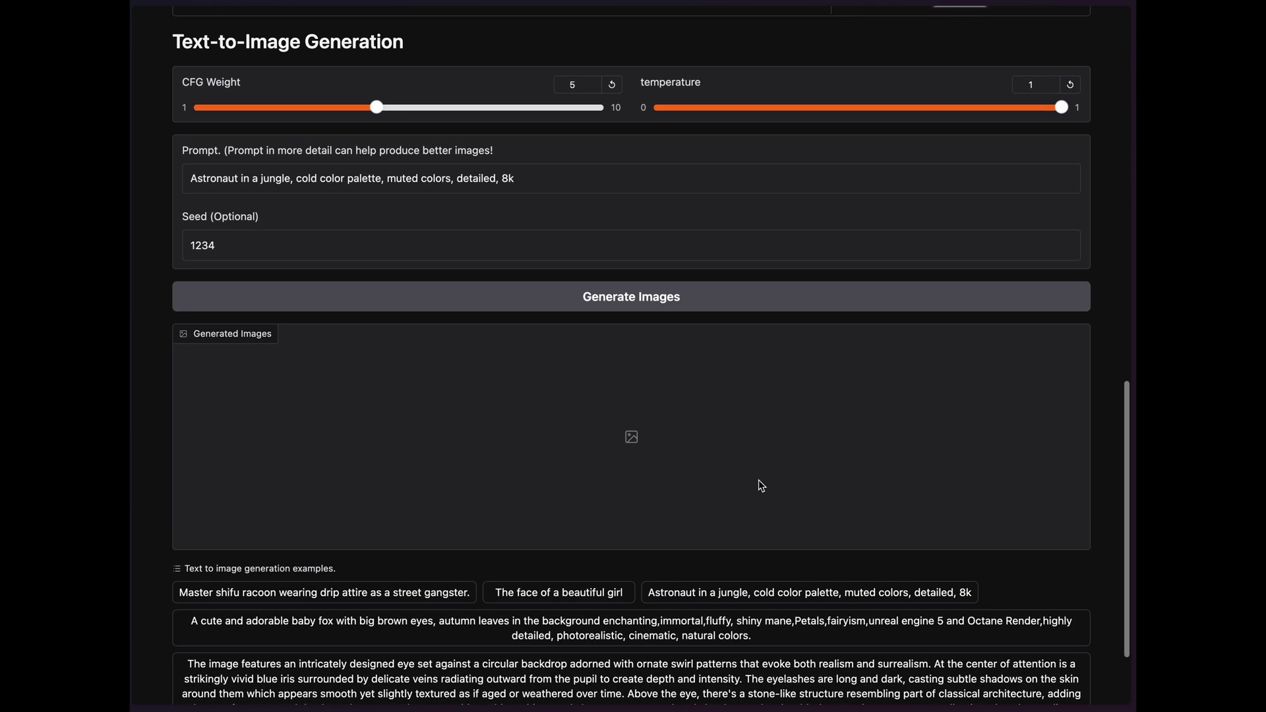
pyautogui.click(725, 310)
pyautogui.scroll(-10, 875, 603)
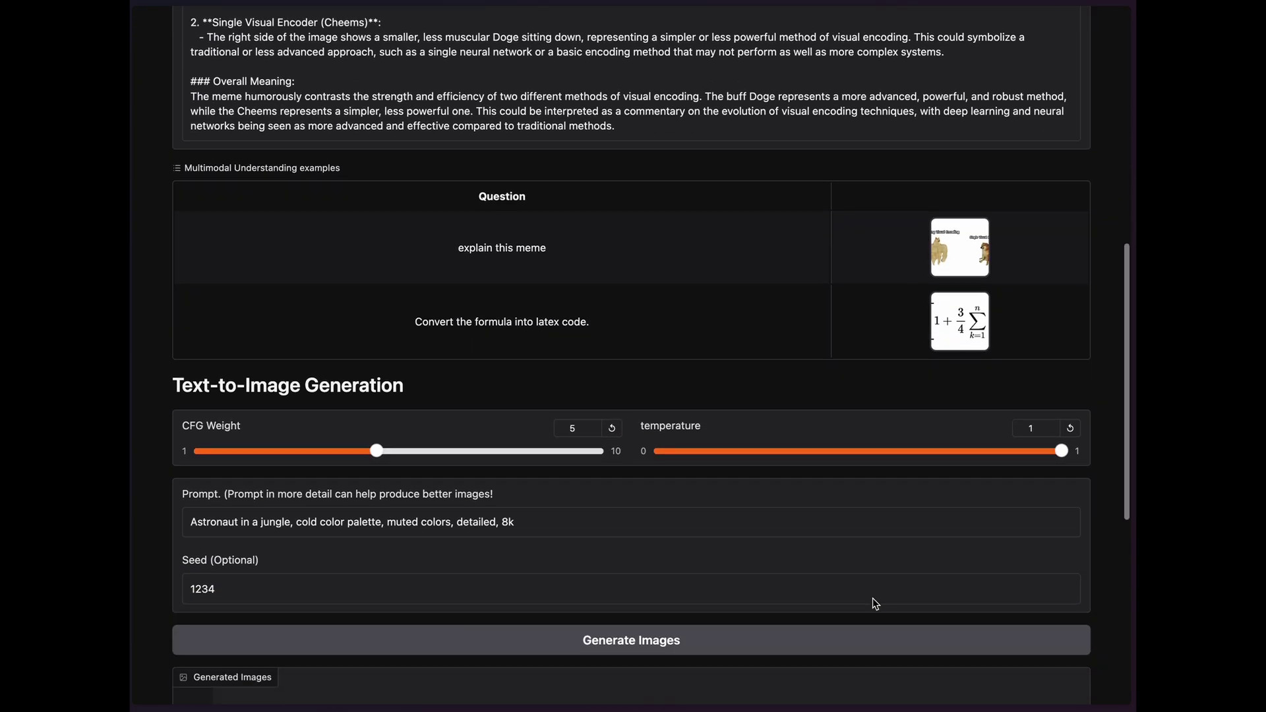
pyautogui.scroll(-5, 875, 604)
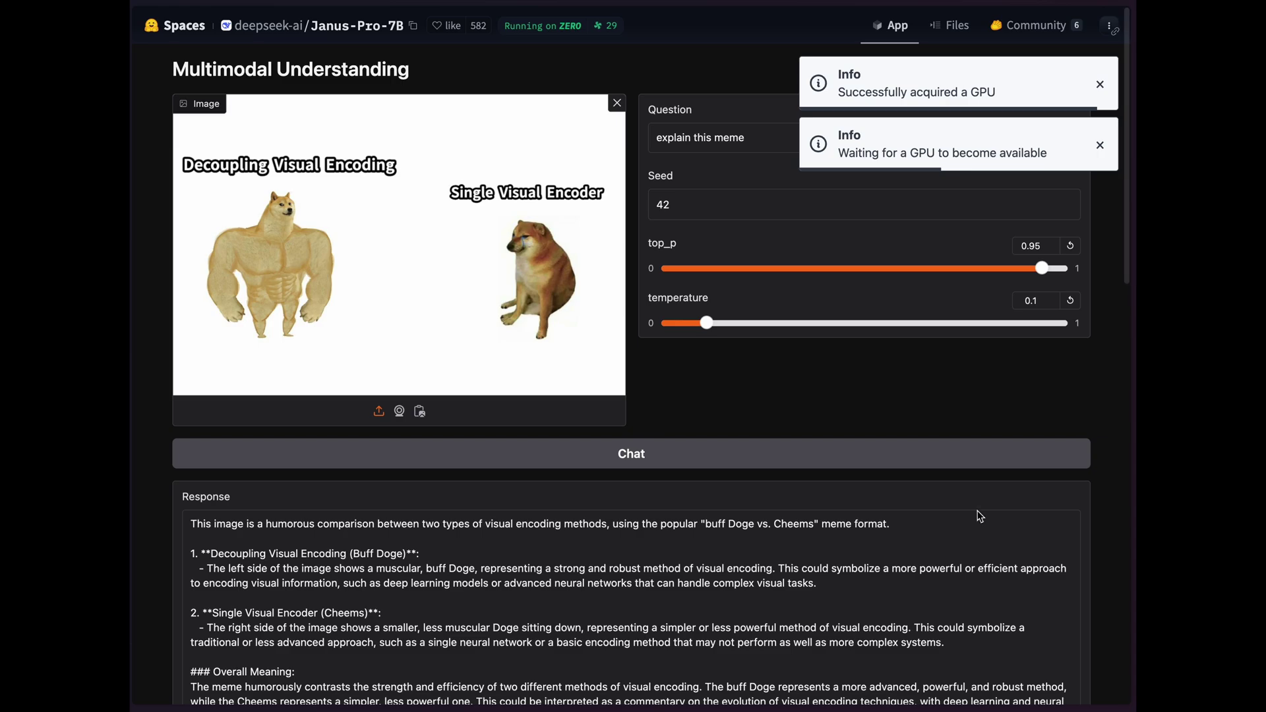
pyautogui.scroll(-15, 980, 516)
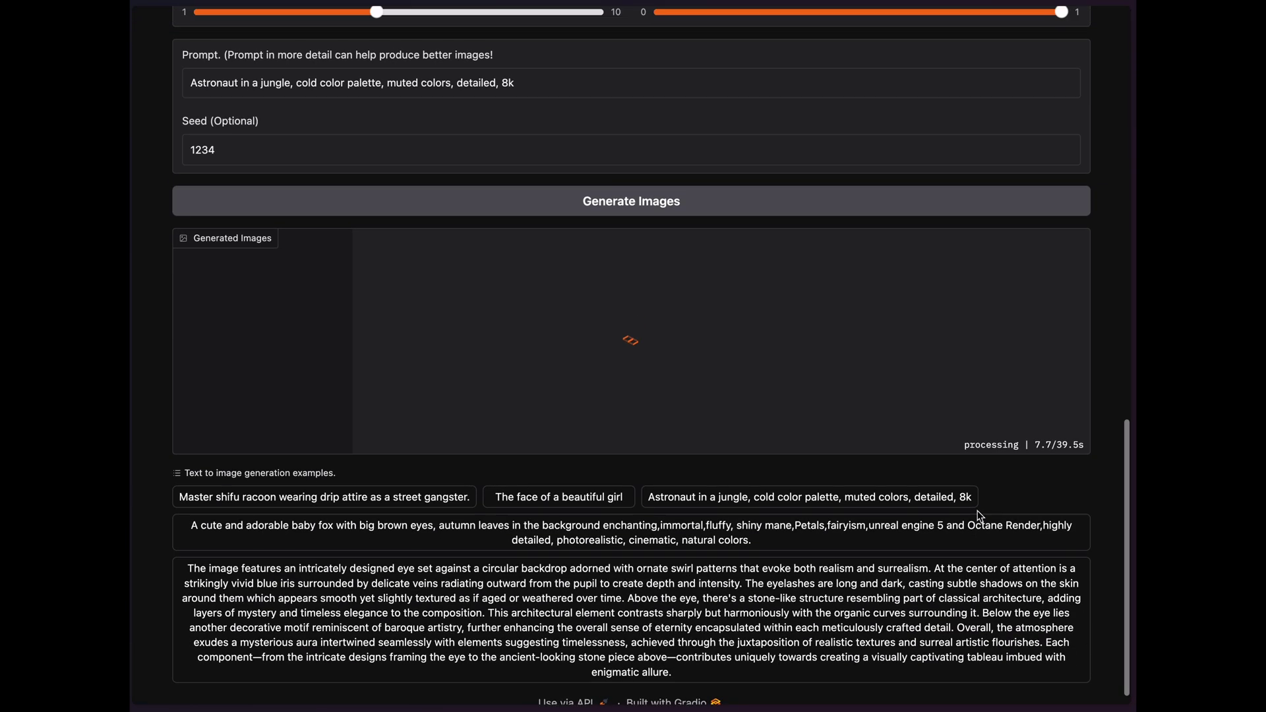
pyautogui.scroll(3, 980, 516)
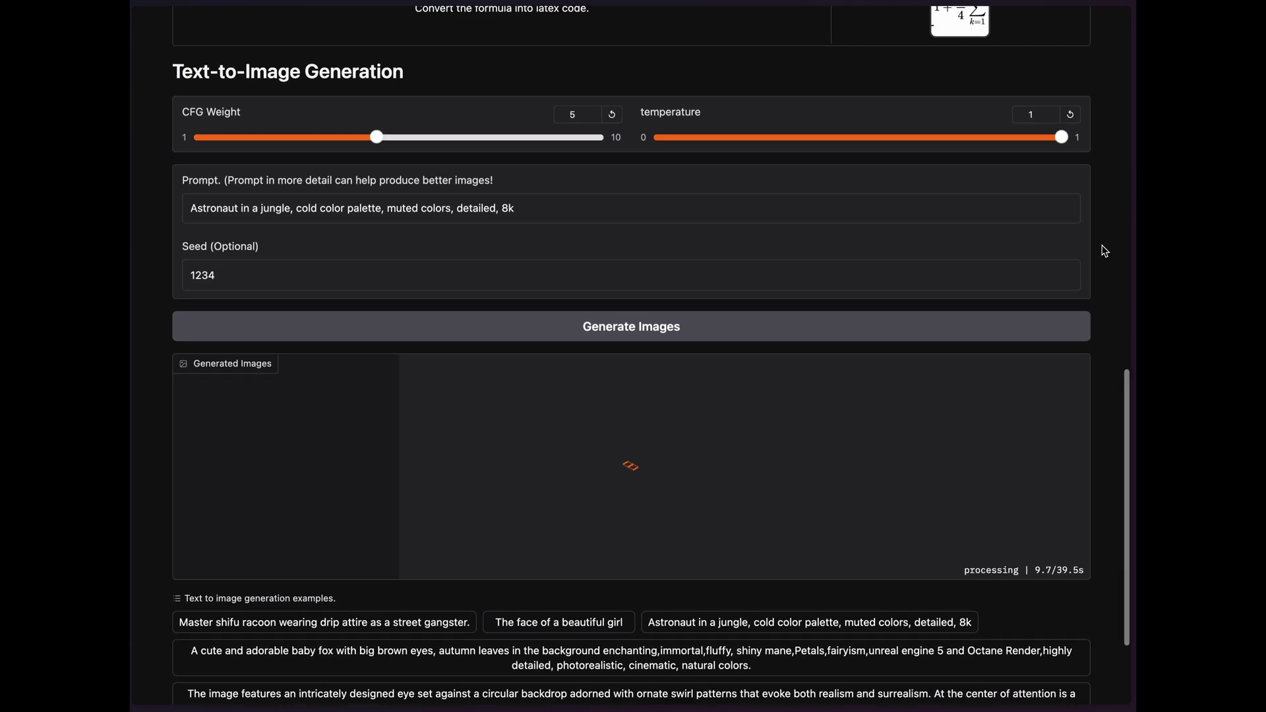
pyautogui.scroll(-10, 1105, 251)
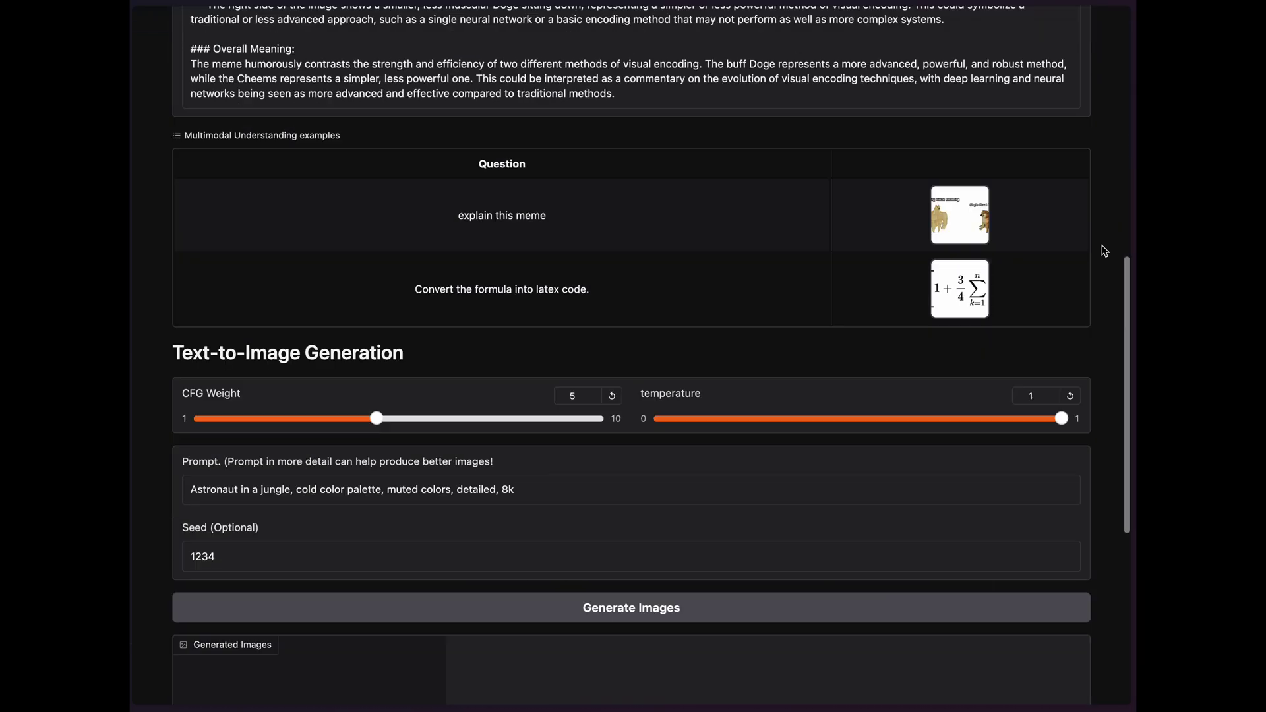
pyautogui.scroll(-5, 1105, 251)
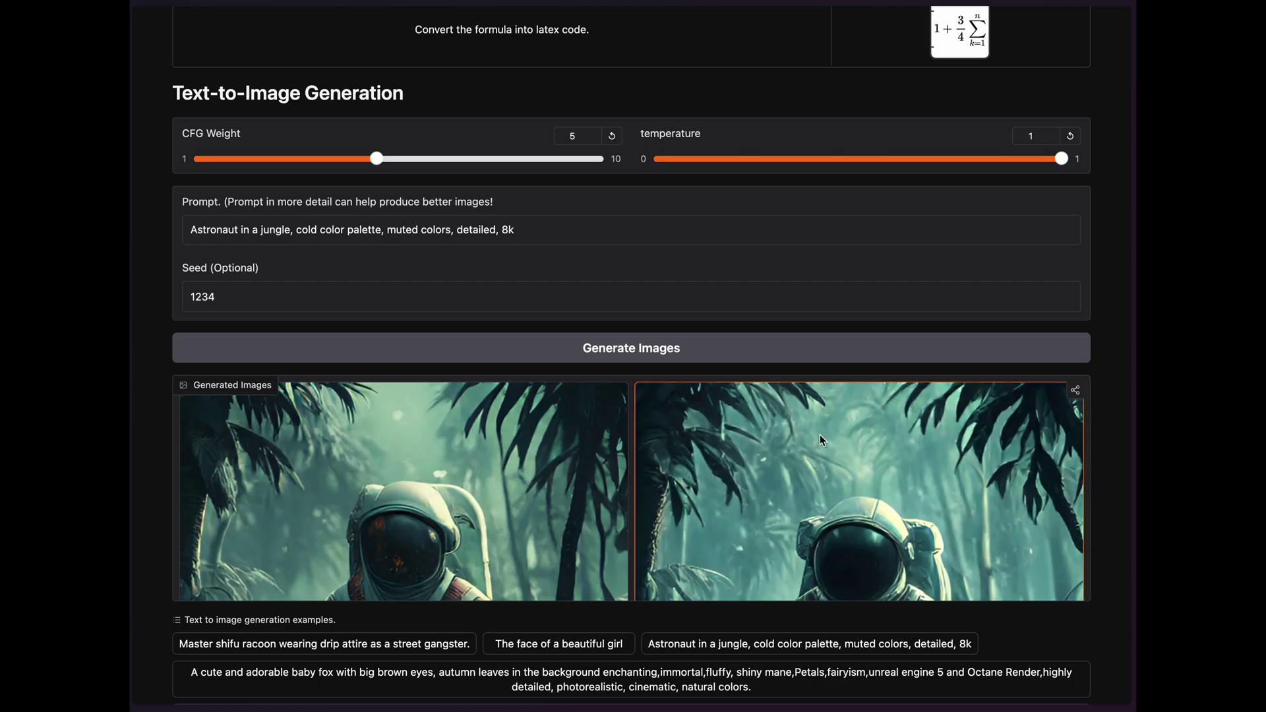
# Preview the five astronaut images in the gallery one by one, then revisit the first and second
pyautogui.scroll(-2, 695, 460)
pyautogui.click(525, 433)
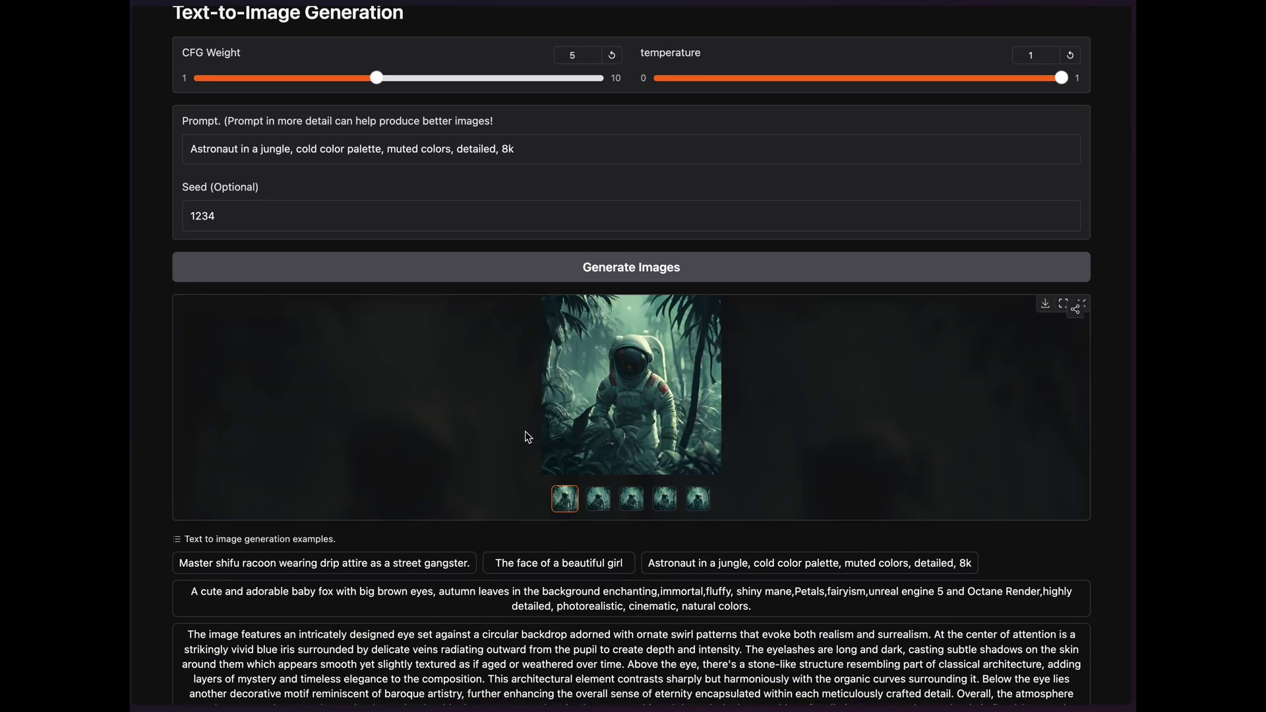
pyautogui.click(600, 502)
pyautogui.click(630, 506)
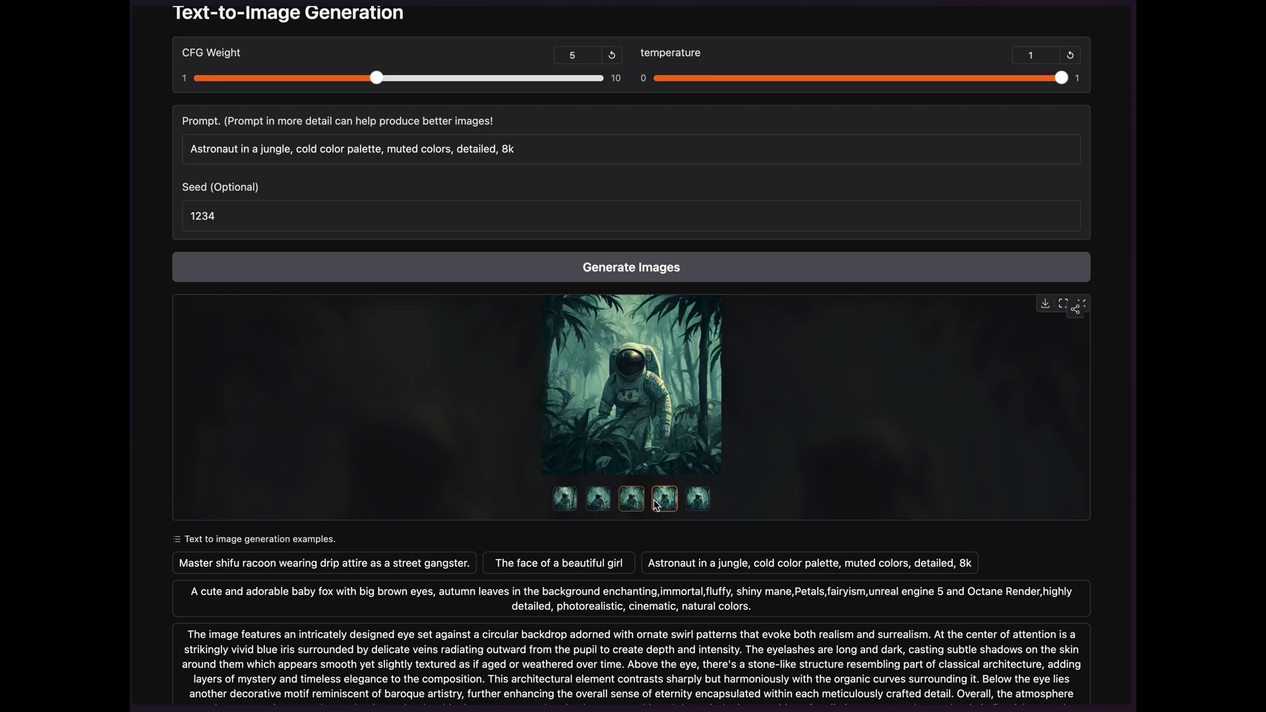
pyautogui.click(666, 504)
pyautogui.click(698, 501)
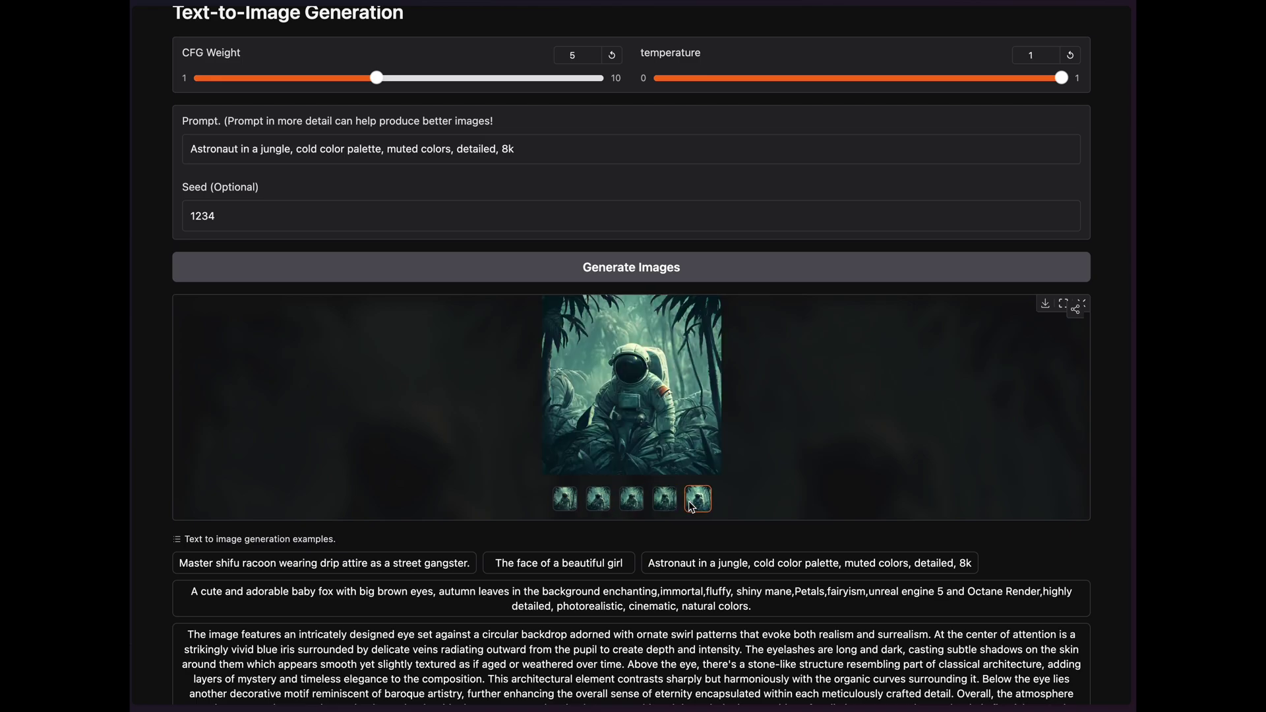
pyautogui.click(565, 499)
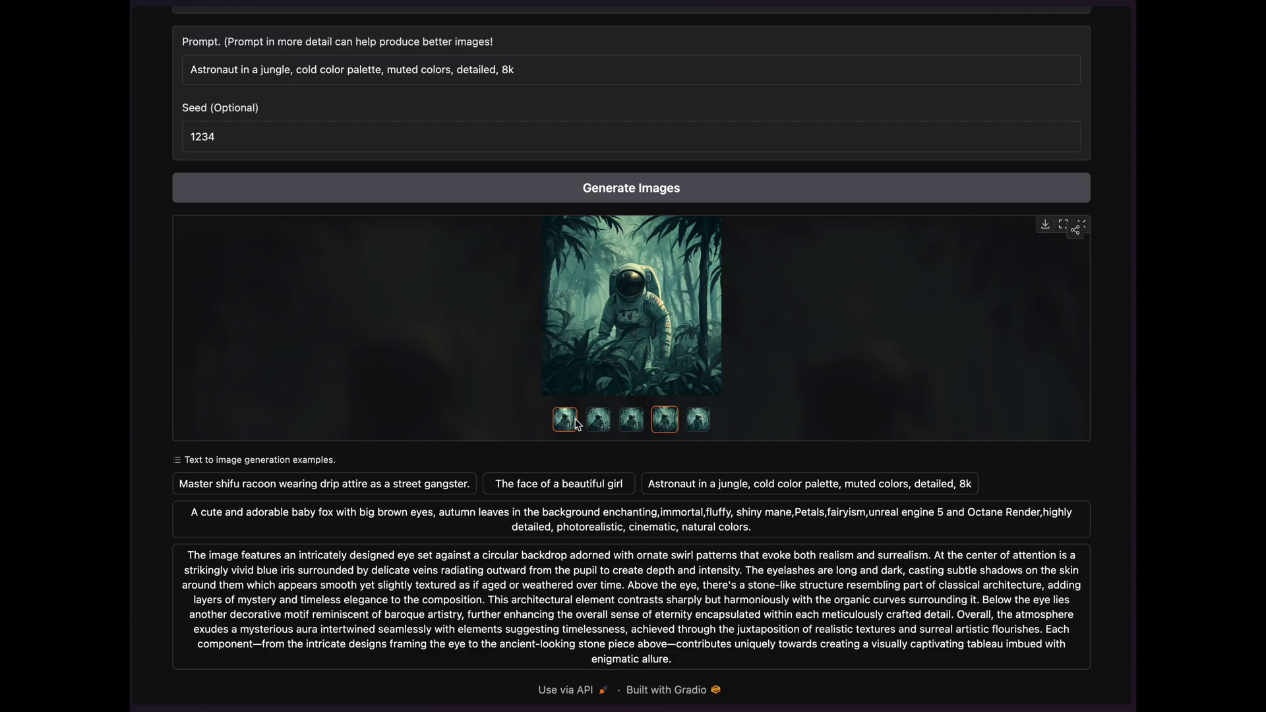
pyautogui.click(598, 422)
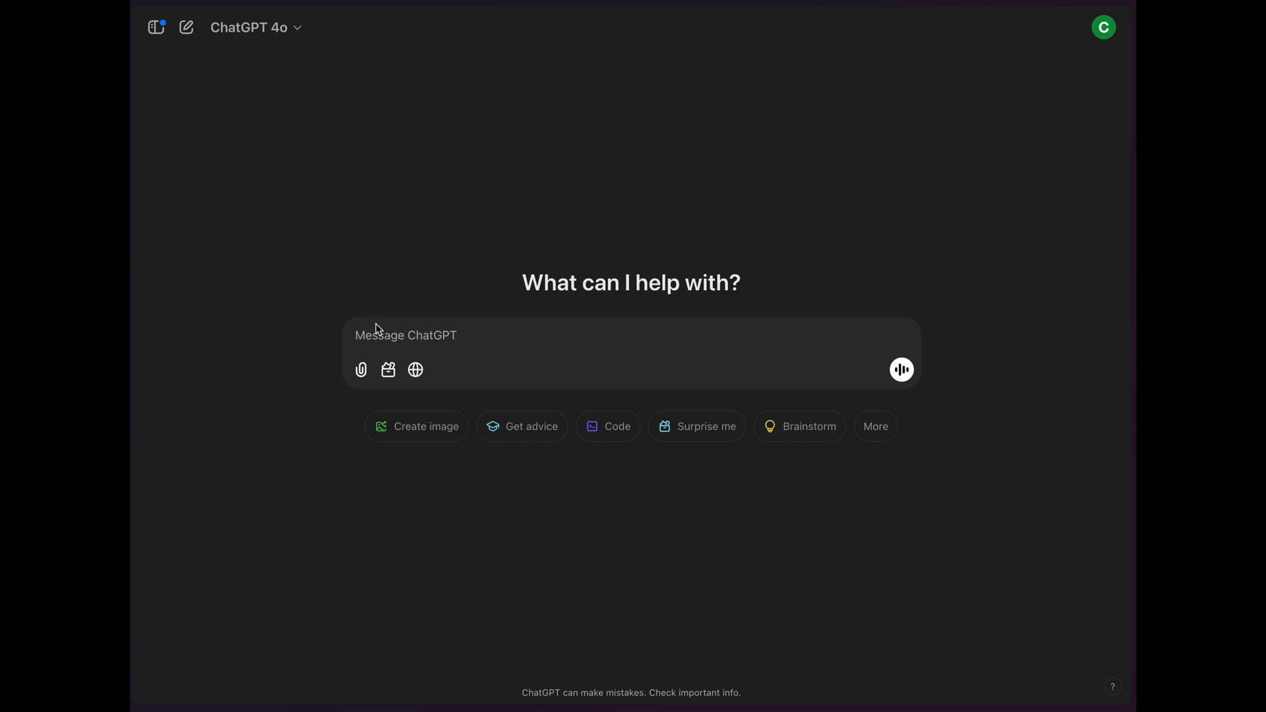
# Paste the Doge meme image into ChatGPT and send the question 'explain this meme'
pyautogui.hotkey('ctrl', 'v')
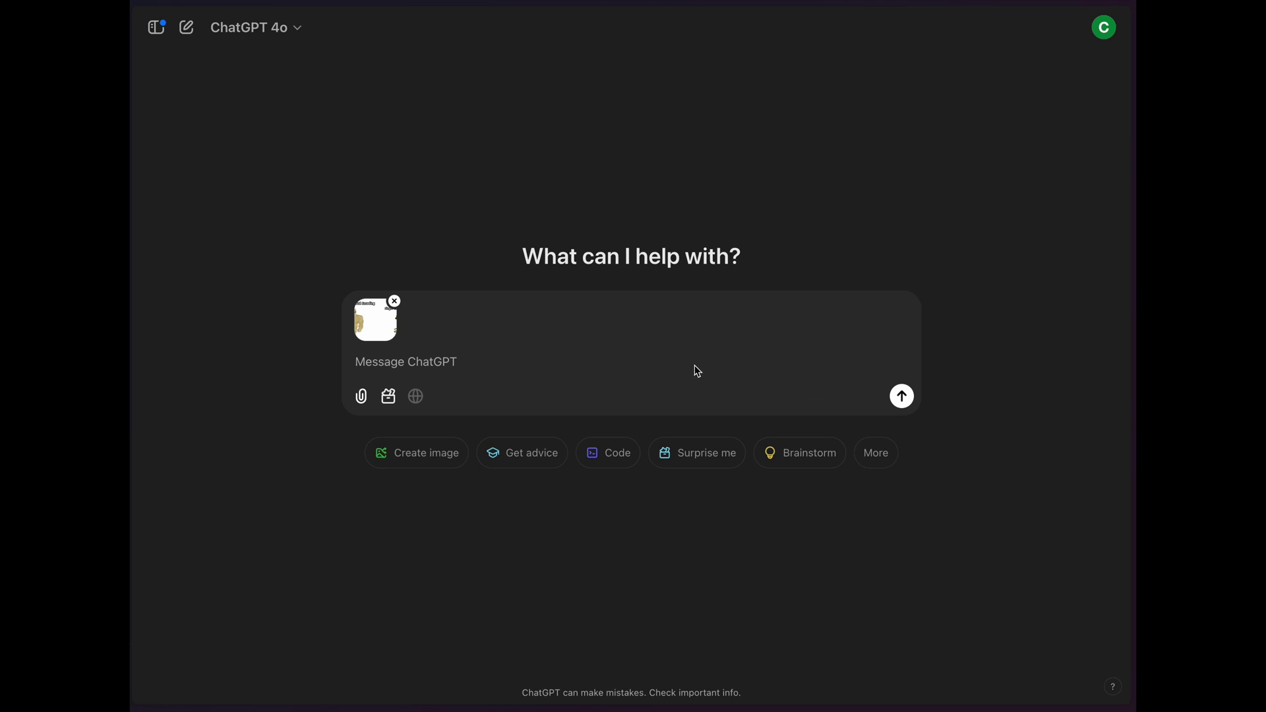
pyautogui.write('explain this meem')
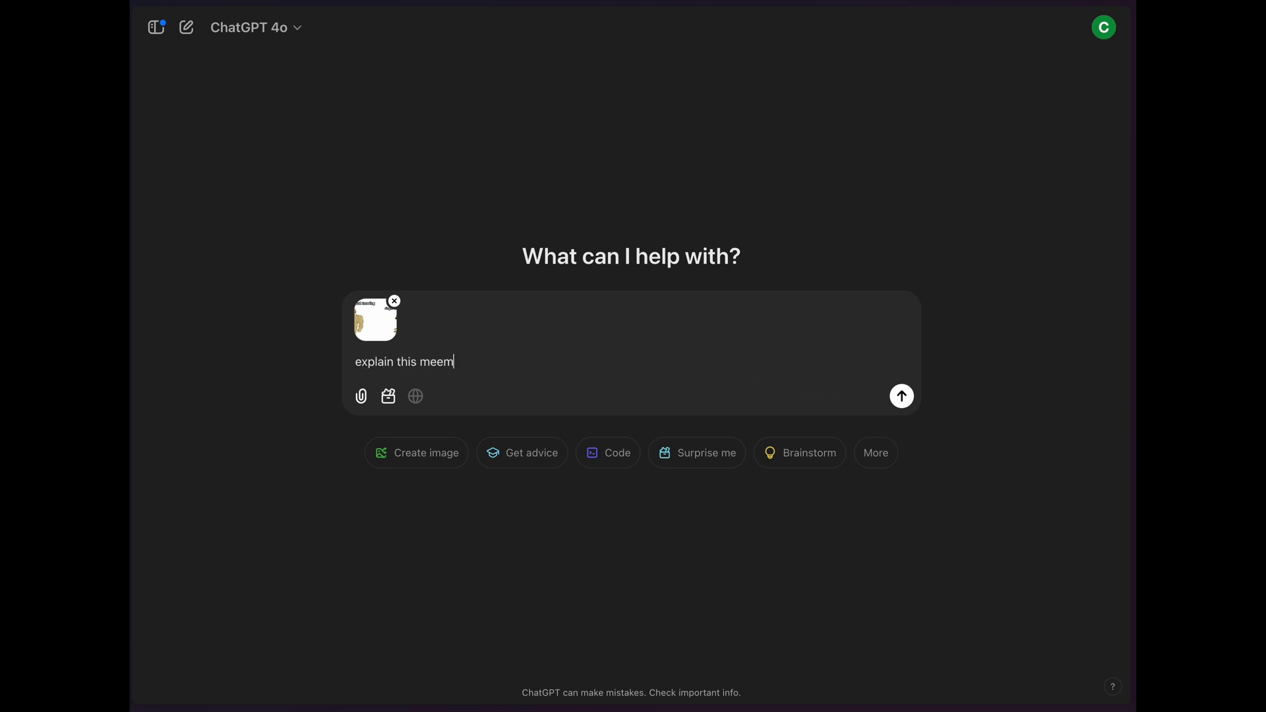
pyautogui.write('e')
pyautogui.press('Return')
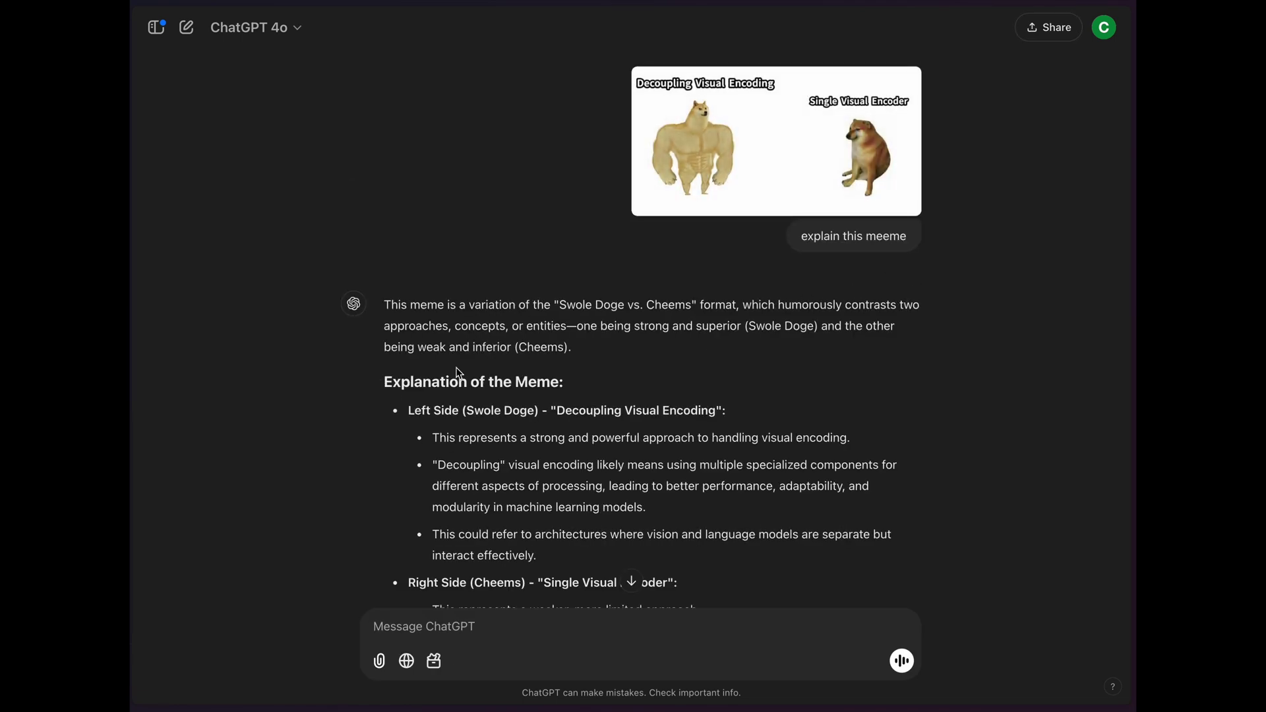
# Read ChatGPT's Swole Doge vs. Cheems explanation, highlighting key passages of the reply
pyautogui.scroll(-2, 459, 373)
pyautogui.moveTo(455, 362); pyautogui.dragTo(537, 378)
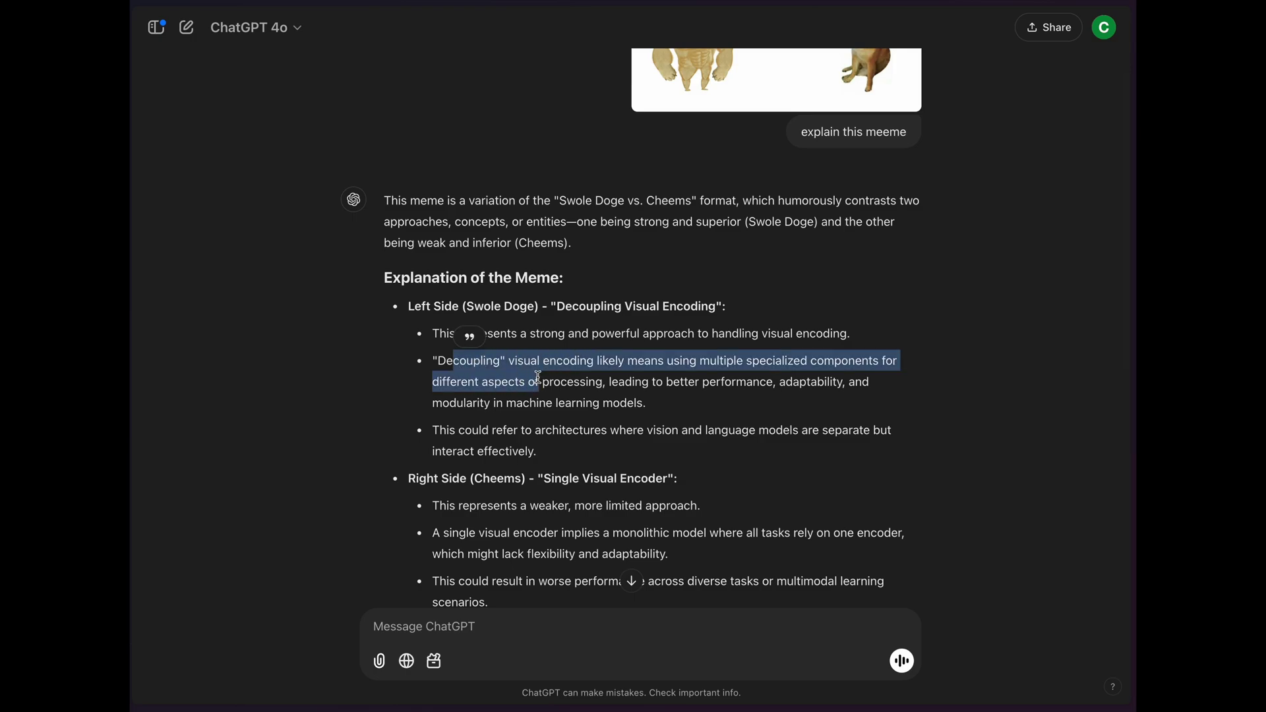
pyautogui.scroll(-1, 538, 378)
pyautogui.moveTo(467, 314); pyautogui.dragTo(613, 356)
pyautogui.scroll(-3, 569, 439)
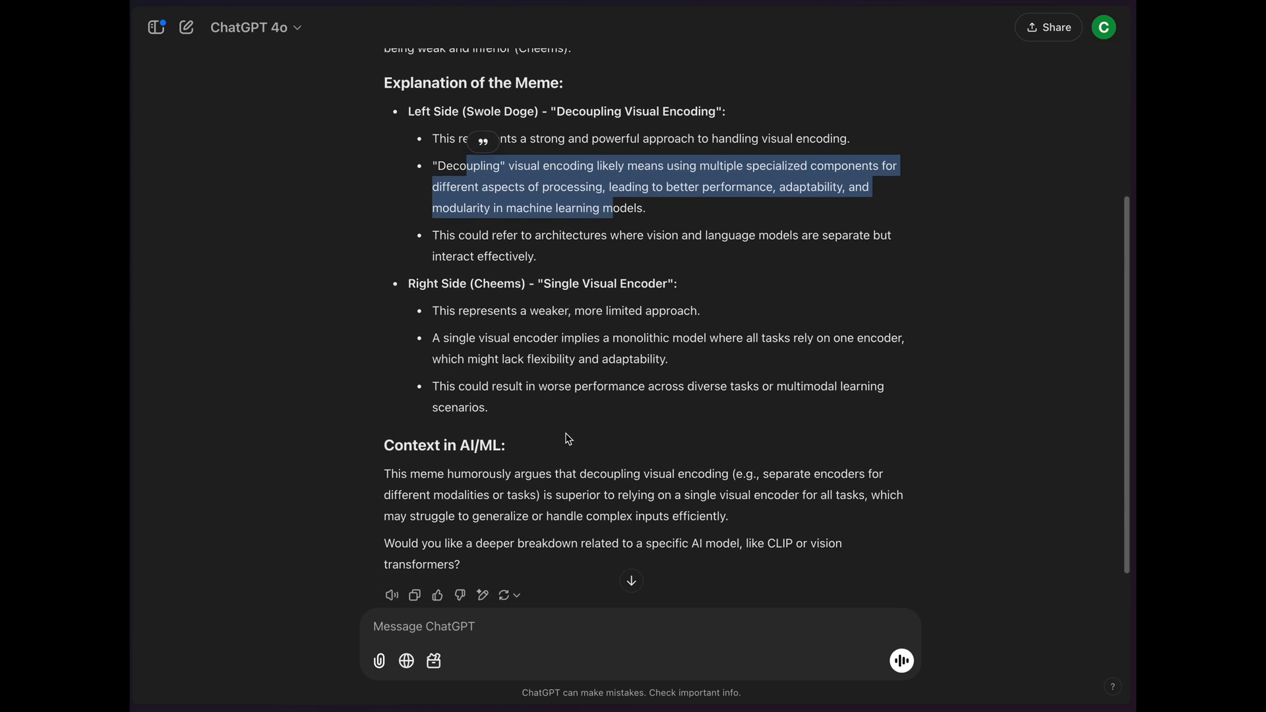
pyautogui.scroll(6, 568, 439)
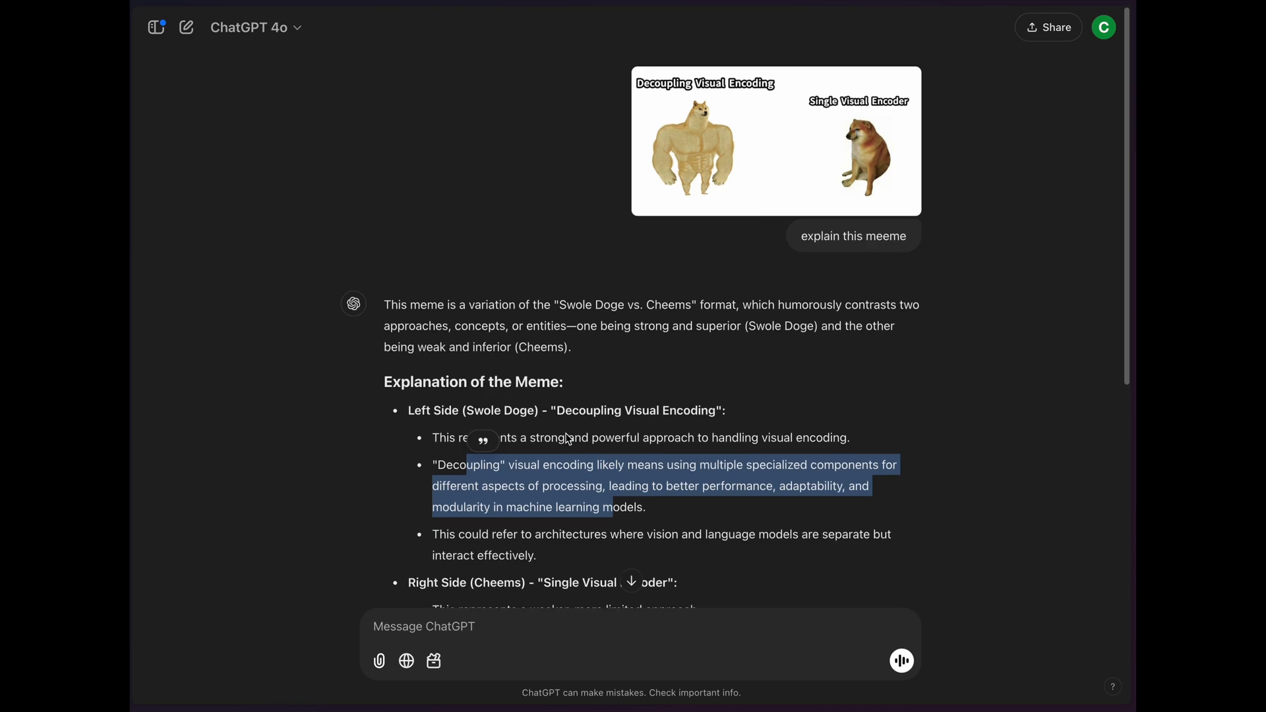
pyautogui.click(274, 290)
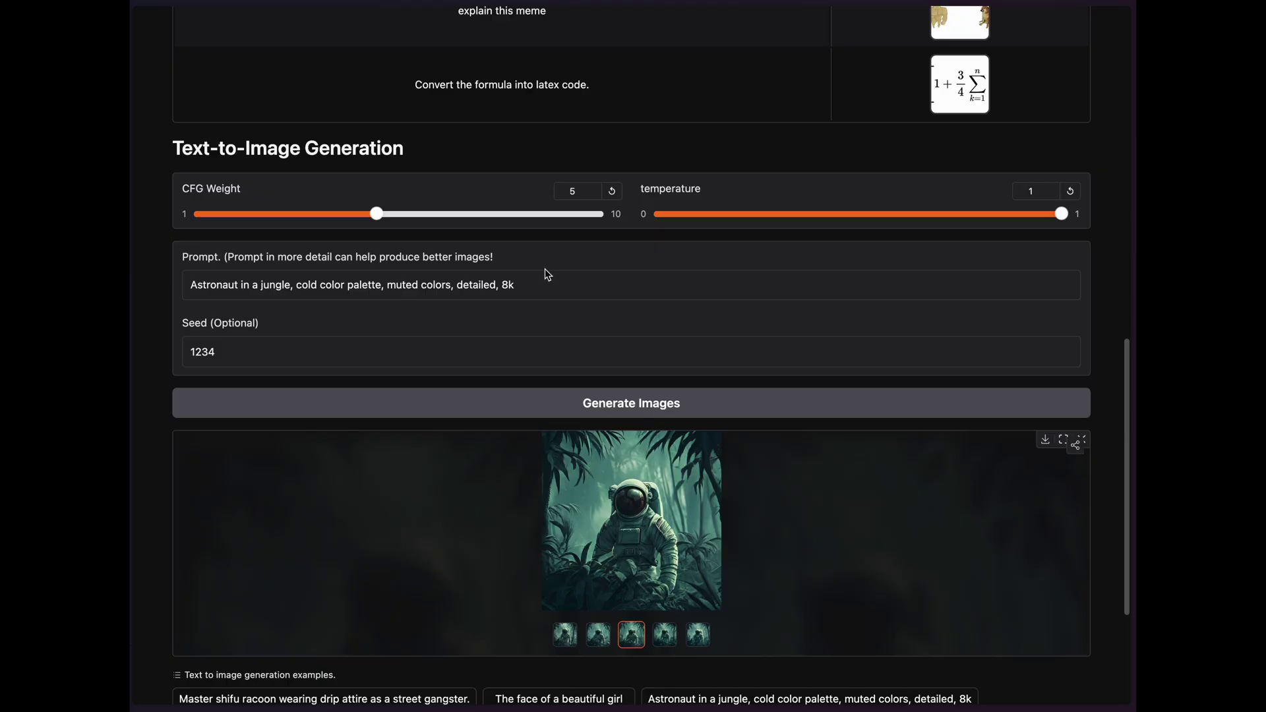
# Copy the astronaut jungle prompt from the Janus Prompt field and send it to ChatGPT
pyautogui.tripleClick(545, 282)
pyautogui.hotkey('ctrl', 'c')
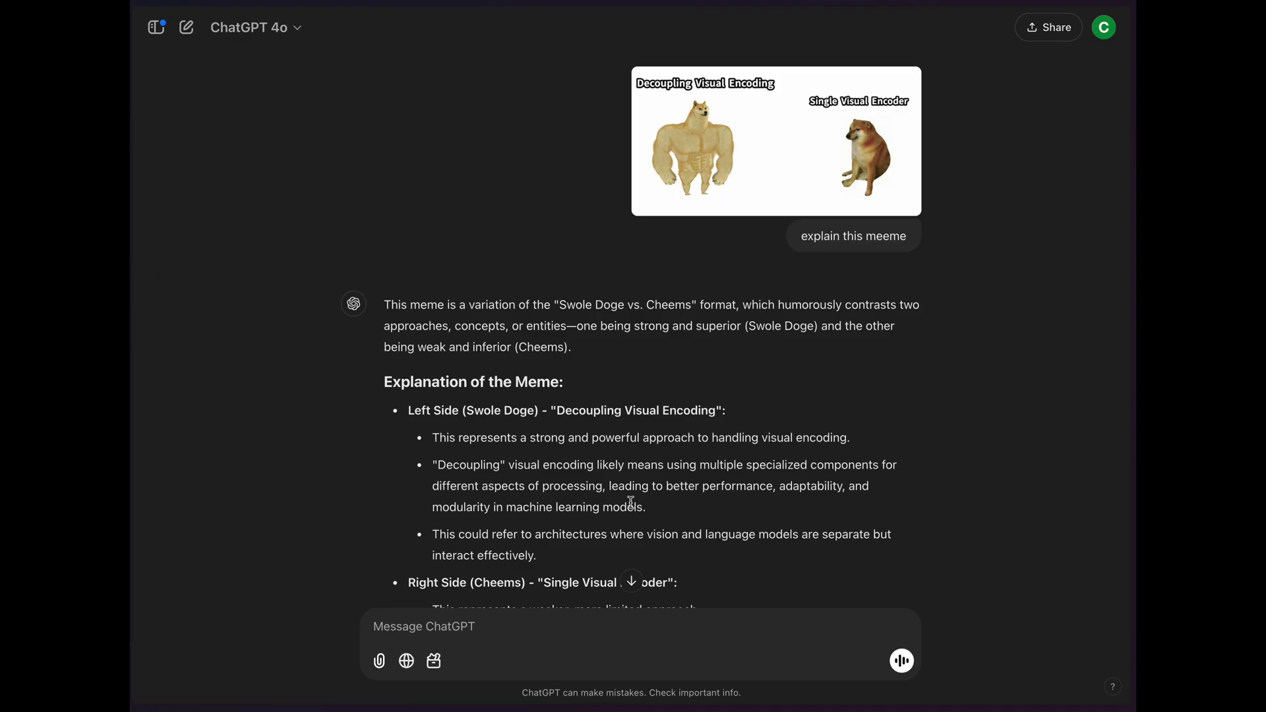
pyautogui.click(511, 632)
pyautogui.hotkey('ctrl', 'v')
pyautogui.press('Return')
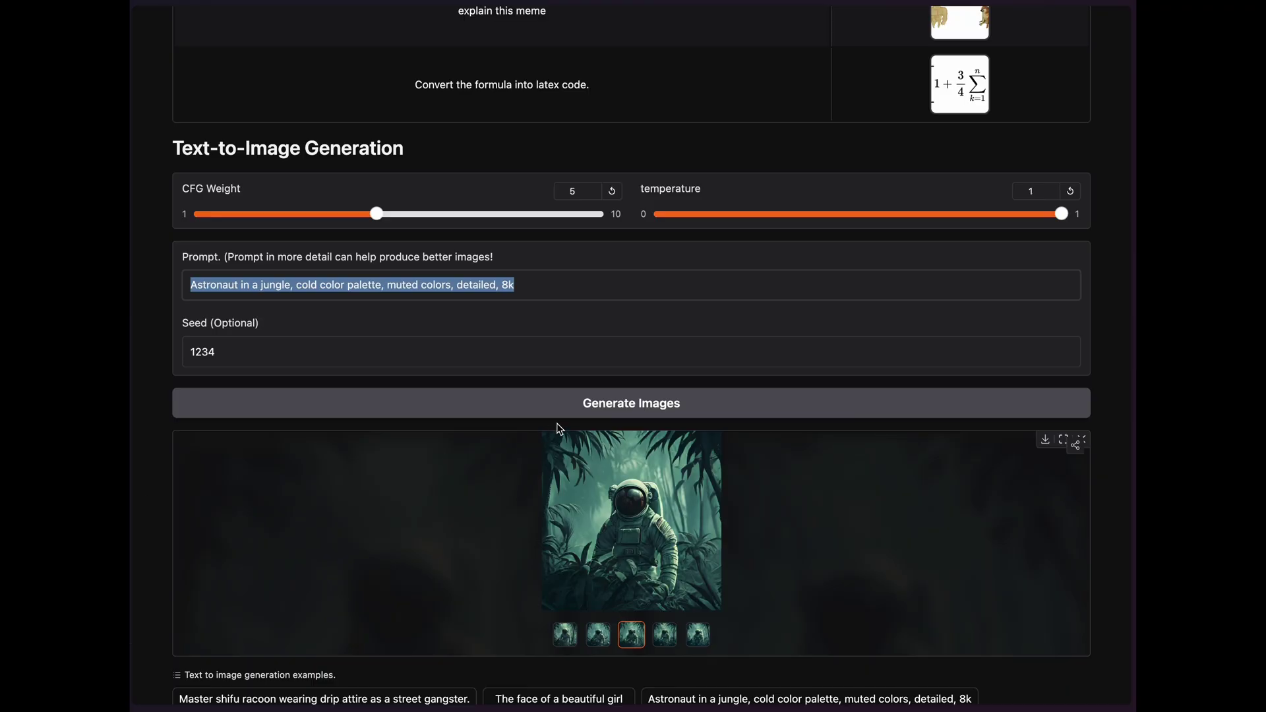
# Compare ChatGPT's cold, muted astronaut image against an enlarged Janus-generated astronaut image
pyautogui.scroll(-2, 560, 430)
pyautogui.click(665, 513)
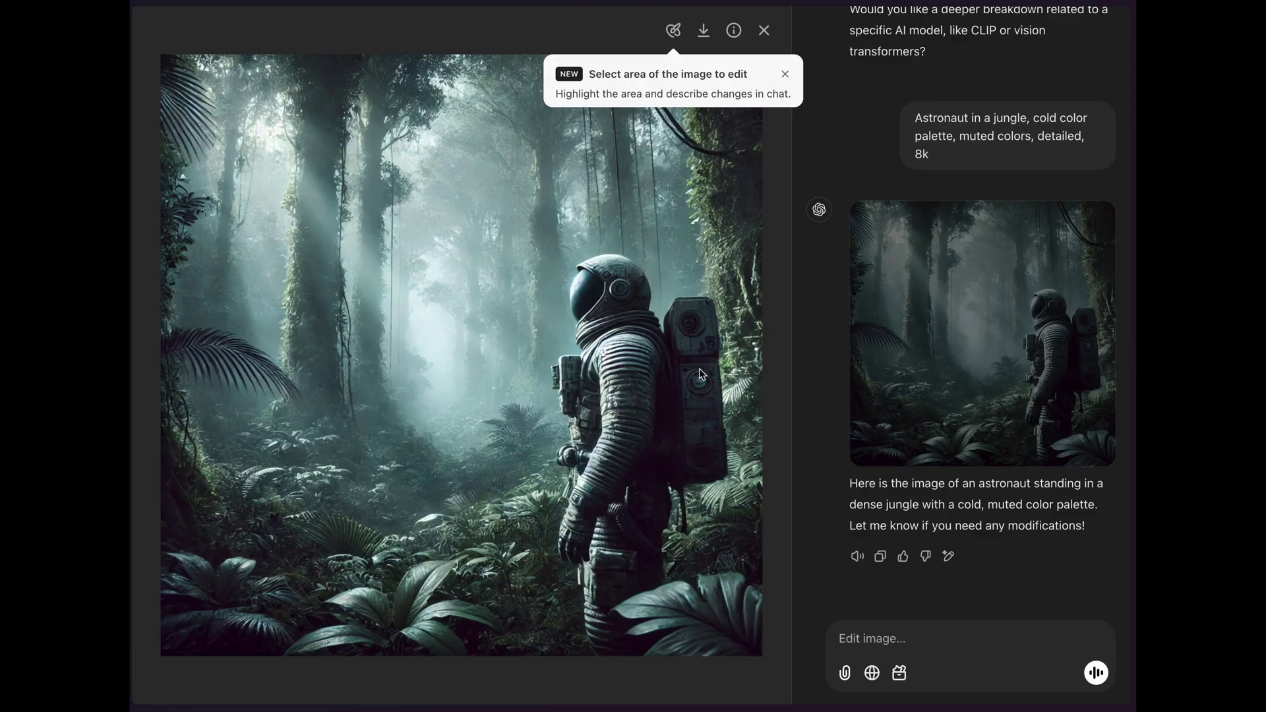
pyautogui.press('Escape')
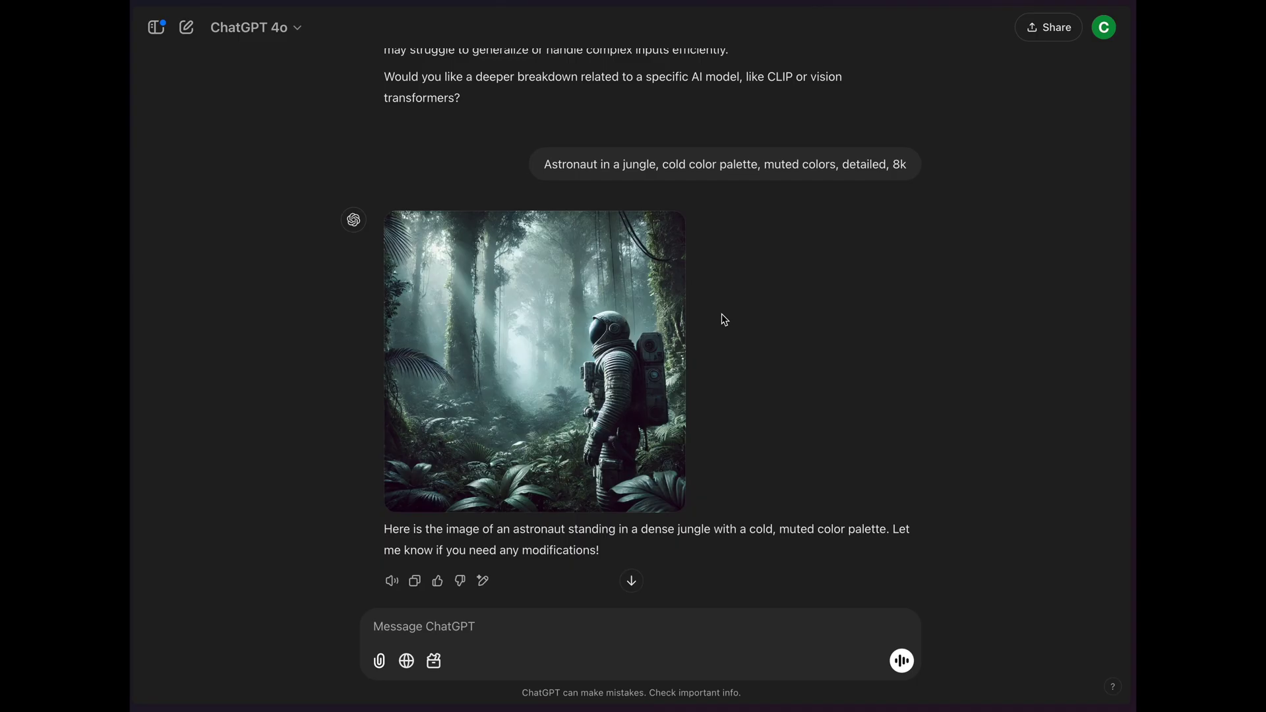